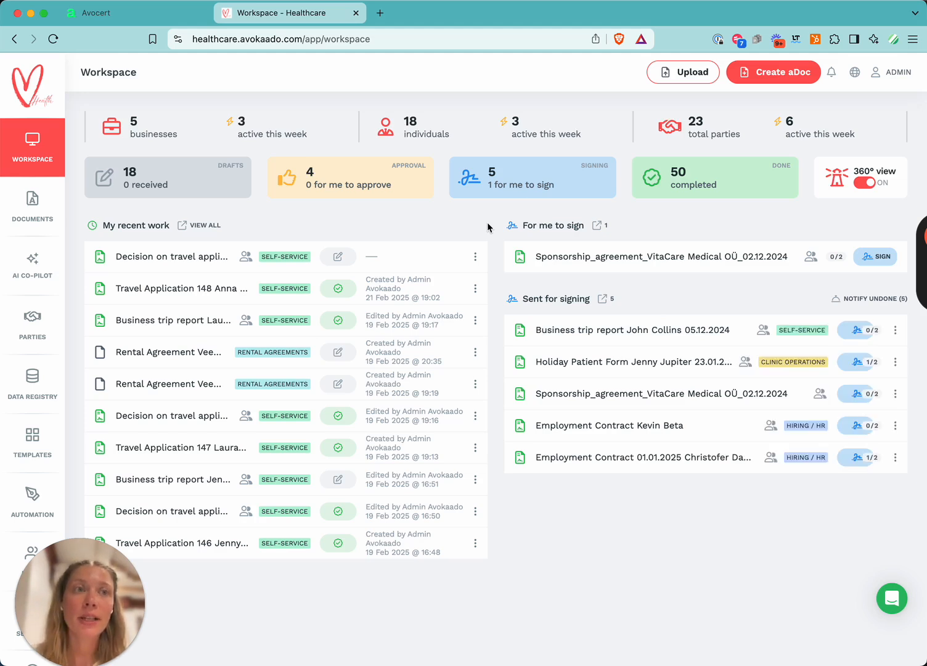
Create a new aDoc from the T01. Travel Application template.
left_click(40, 439)
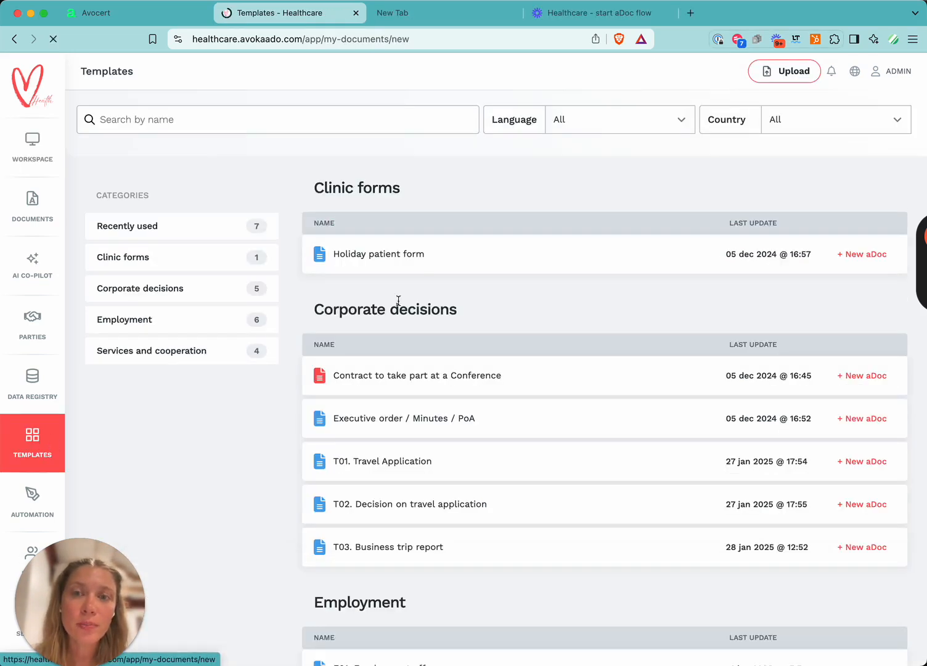
scroll(439, 407, "down", 3)
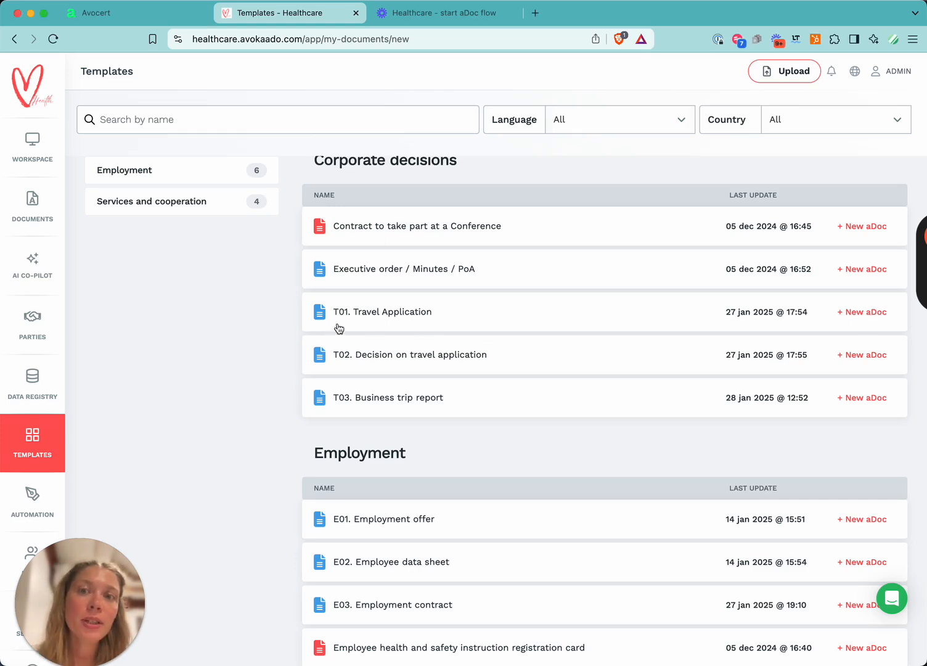
left_click(879, 309)
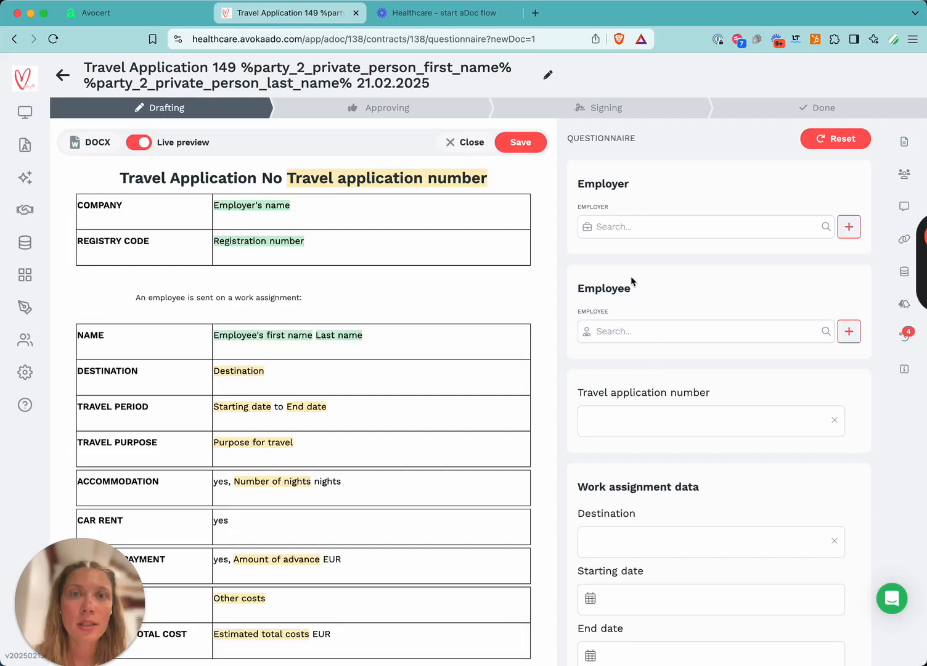
Select BioMedica Care OÜ as the employer in the questionnaire.
left_click(655, 227)
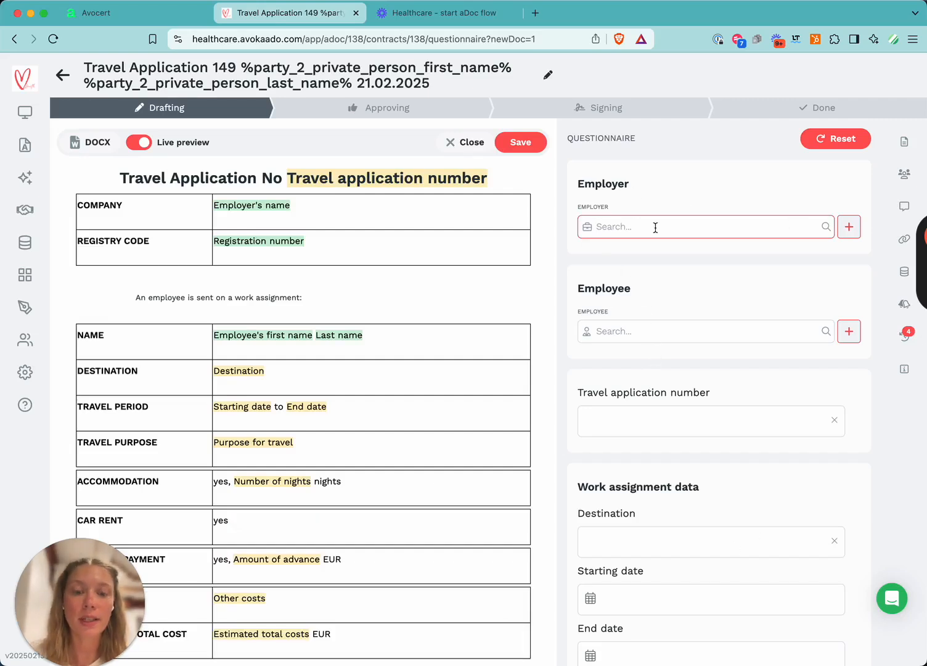
type("bio")
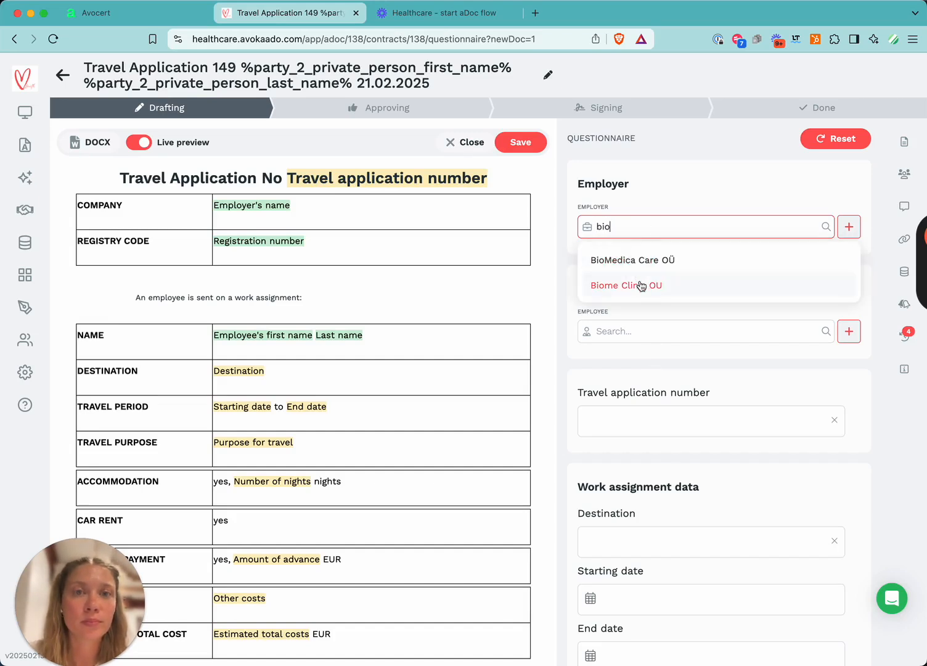
left_click(626, 269)
Search for and select the employee in the questionnaire.
left_click(642, 487)
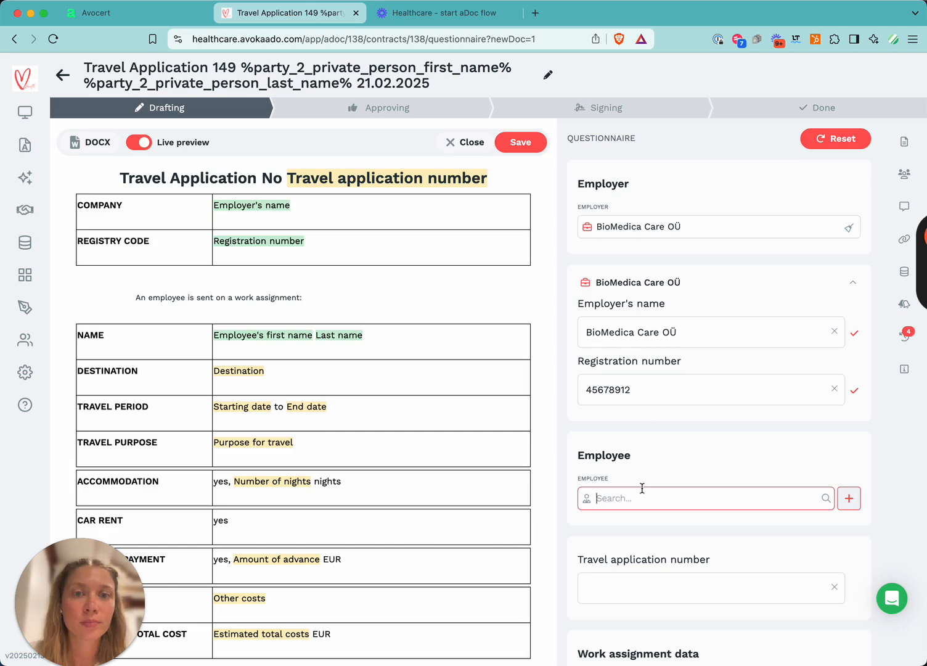
type("Anna")
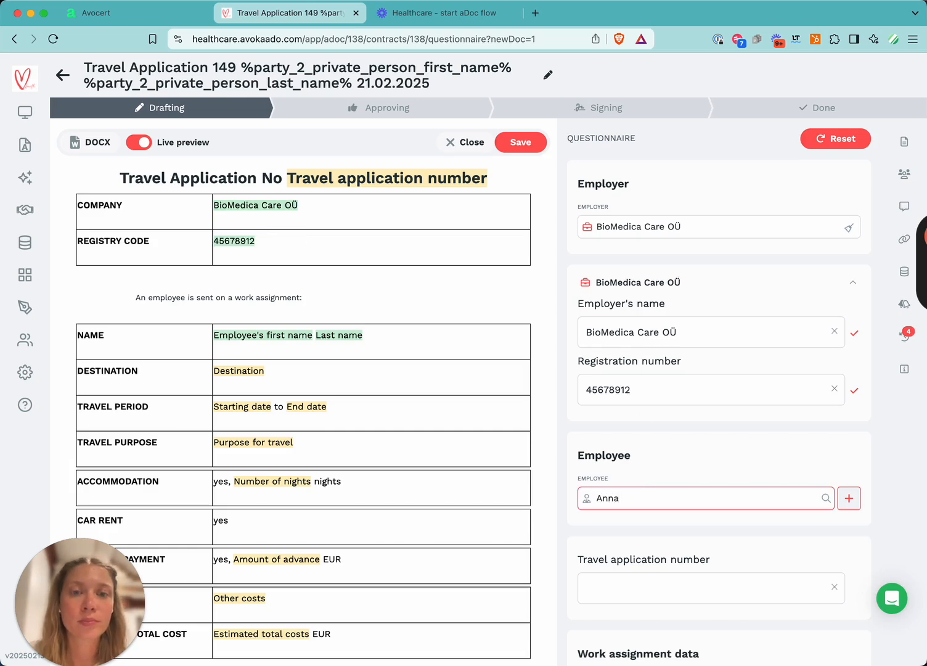
left_click(666, 533)
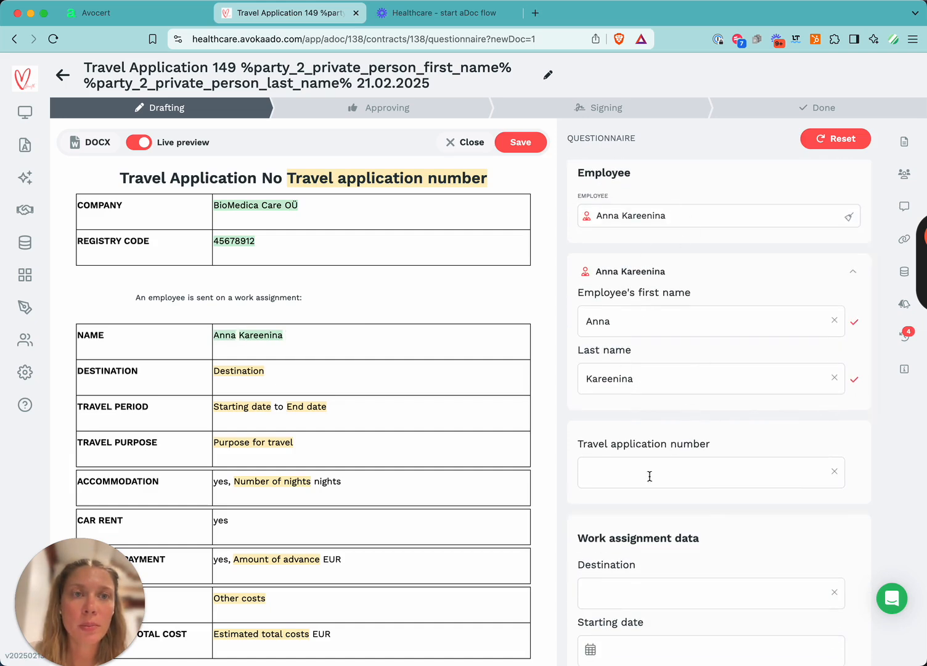
Enter 149 as the travel application number.
left_click(629, 470)
type("149")
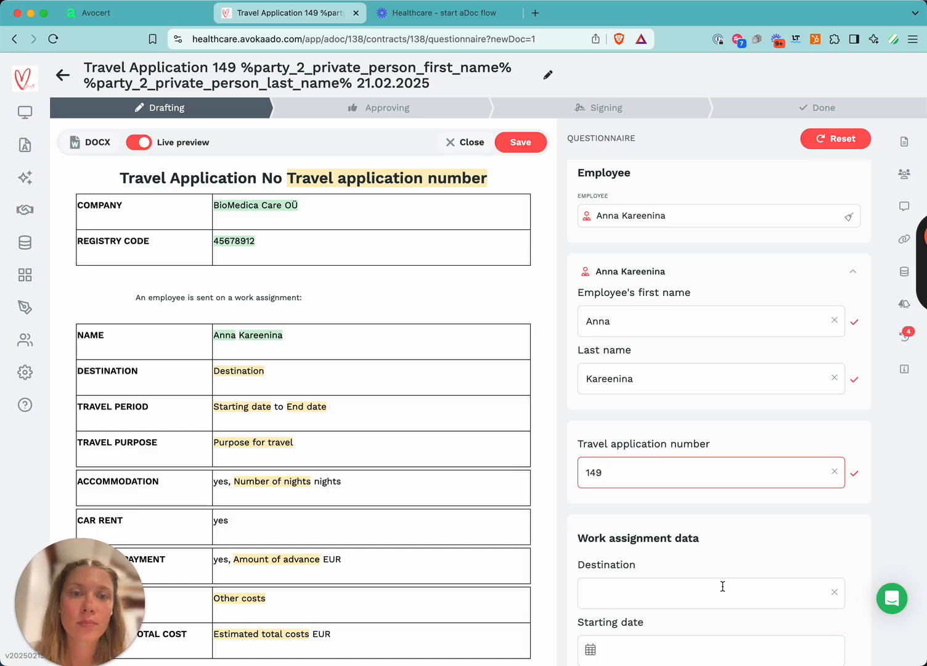
Set the work assignment destination to Oslo.
scroll(722, 586, "down", 3)
left_click(678, 424)
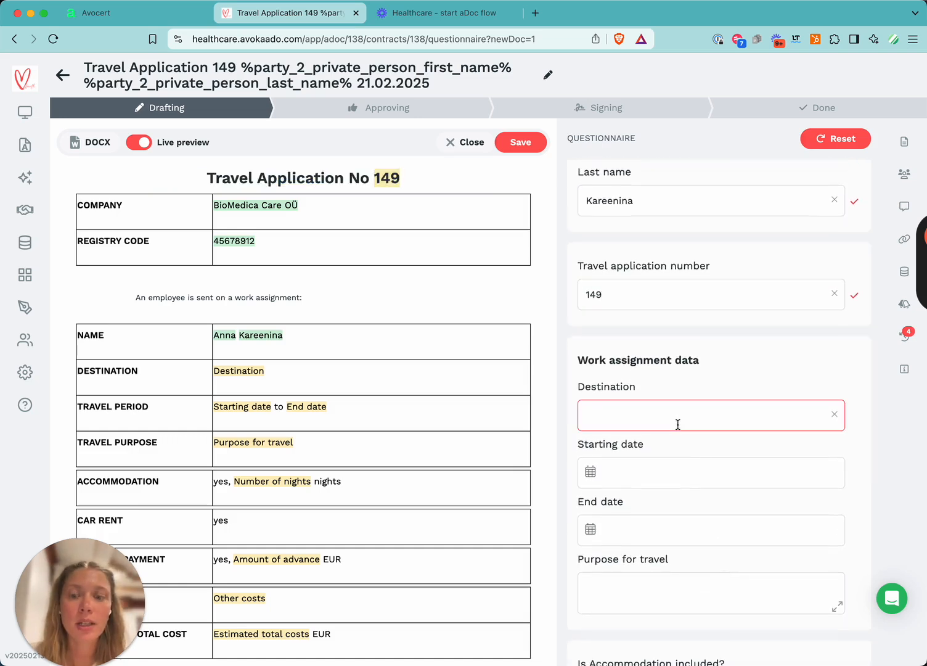
type("Oslo")
Set the travel period from 03.03.2025 to 07.03.2025 using the date pickers.
left_click(668, 475)
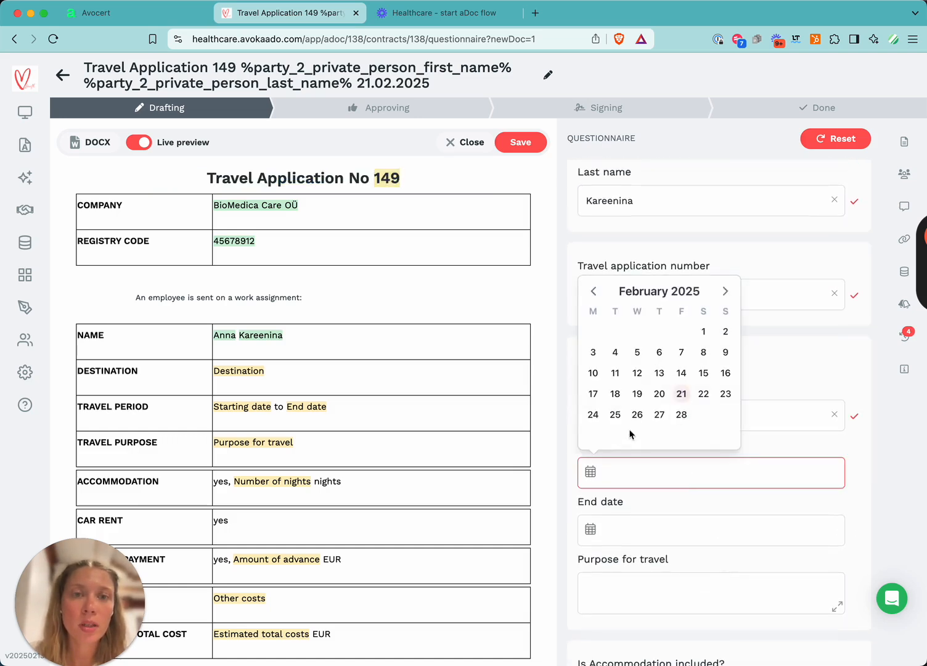
left_click(725, 291)
left_click(593, 352)
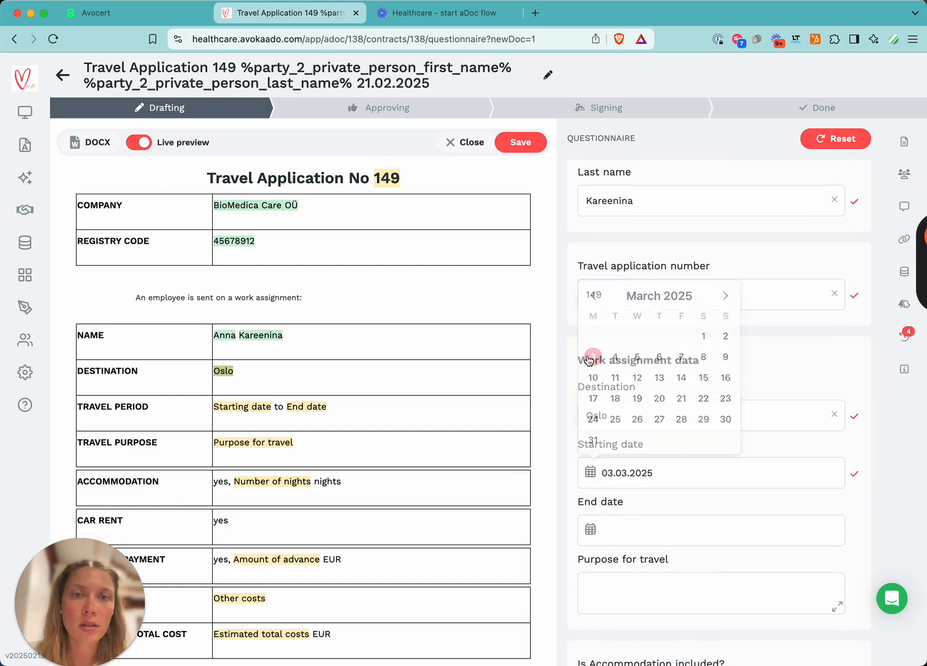
left_click(665, 524)
left_click(726, 348)
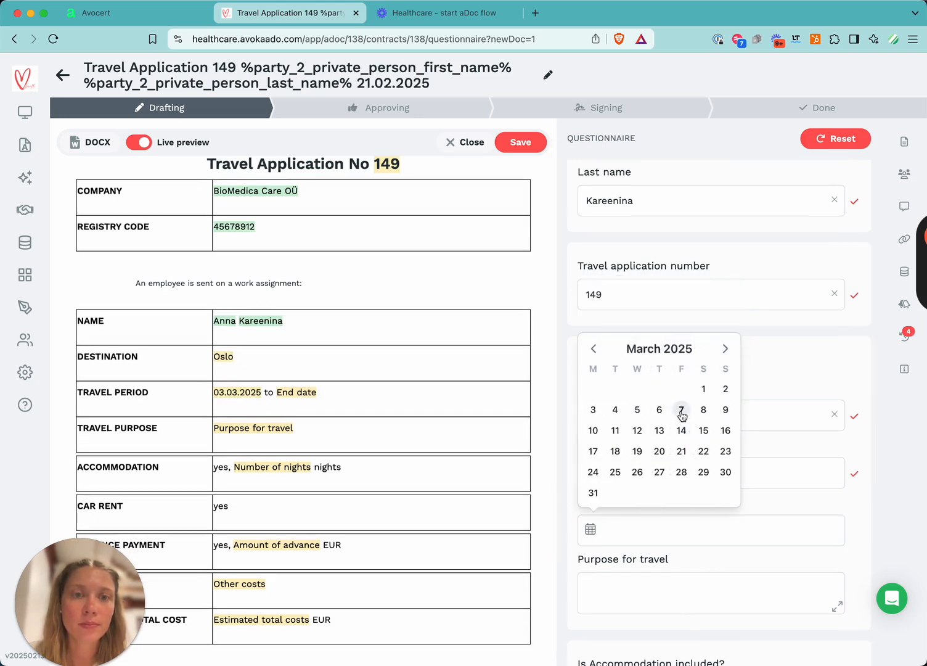
left_click(682, 411)
Enter the purpose for travel as "Visit customers in Oslo area".
left_click(644, 592)
type("TO vo")
key("BackSpace")
key("BackSpace")
key("super+a")
type("Visit customers in Oslo area")
Include accommodation and set the number of nights to 4.
scroll(712, 596, "down", 3)
left_click(645, 491)
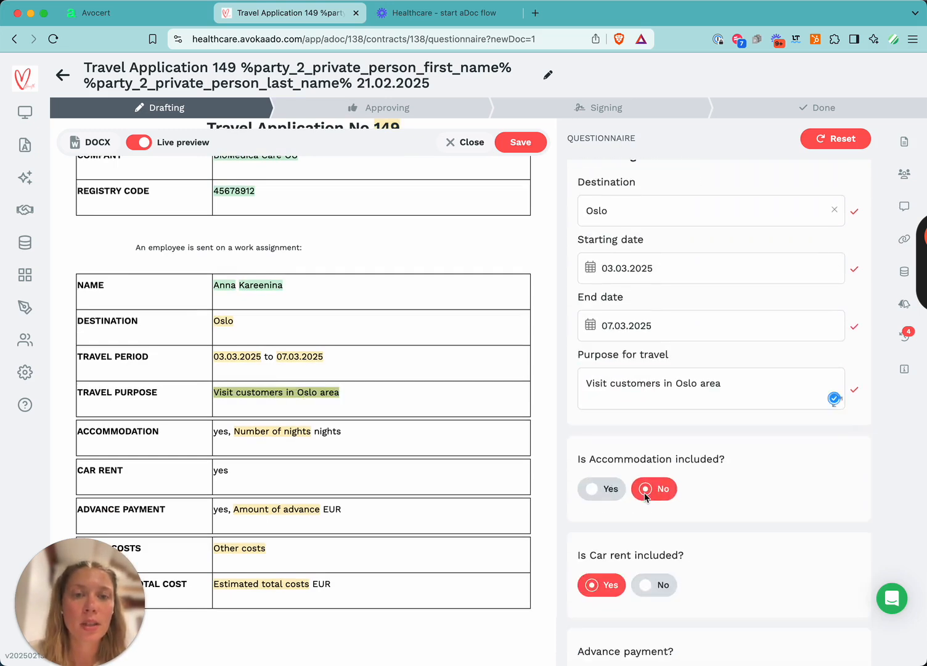
left_click(585, 490)
left_click(665, 550)
type("4")
key("BackSpace")
type("4")
Exclude car rent and set the advance payment amount to 100.
scroll(607, 533, "down", 4)
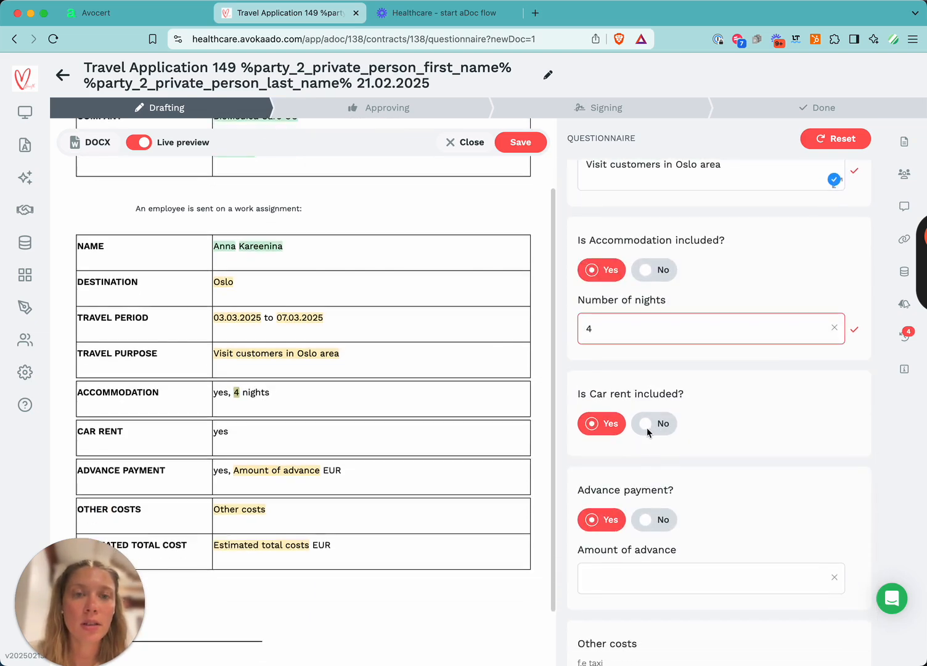
left_click(660, 424)
left_click(636, 574)
type("100")
Save the travel application questionnaire.
scroll(710, 567, "down", 2)
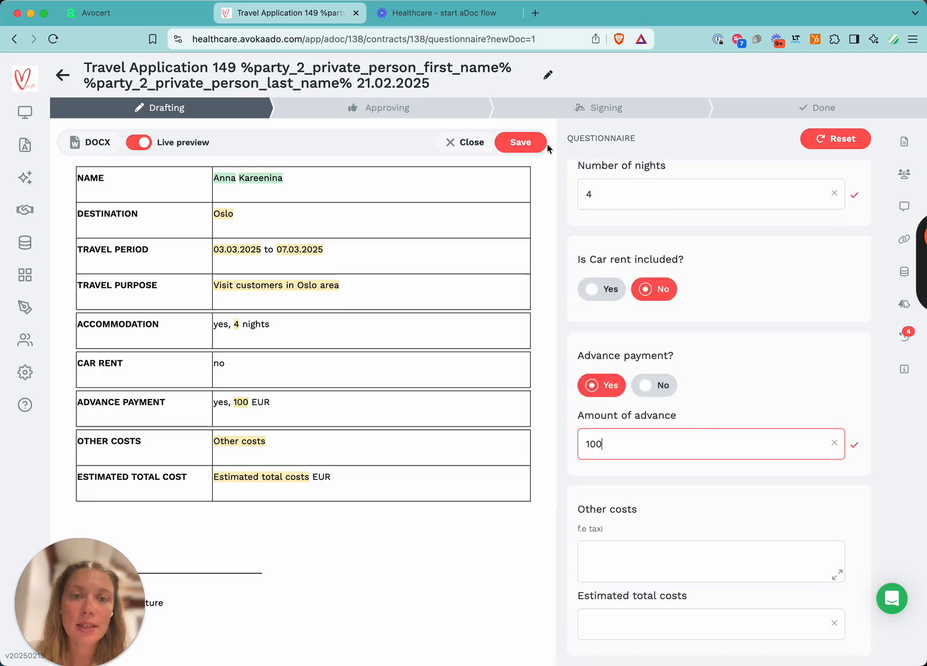
left_click(518, 142)
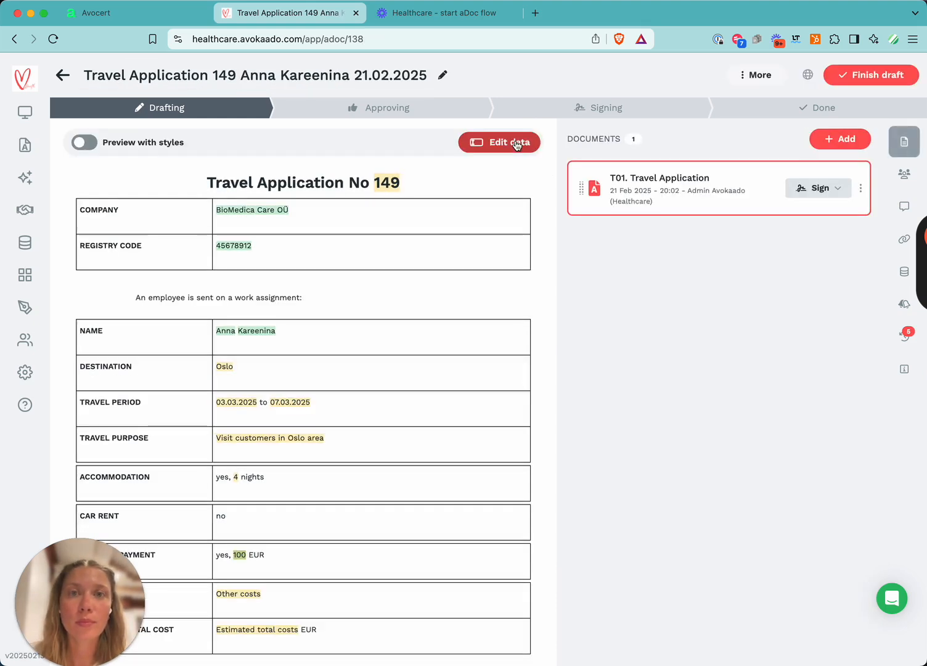
Give yourself approve rights in the document's collaborator settings and save.
left_click(904, 174)
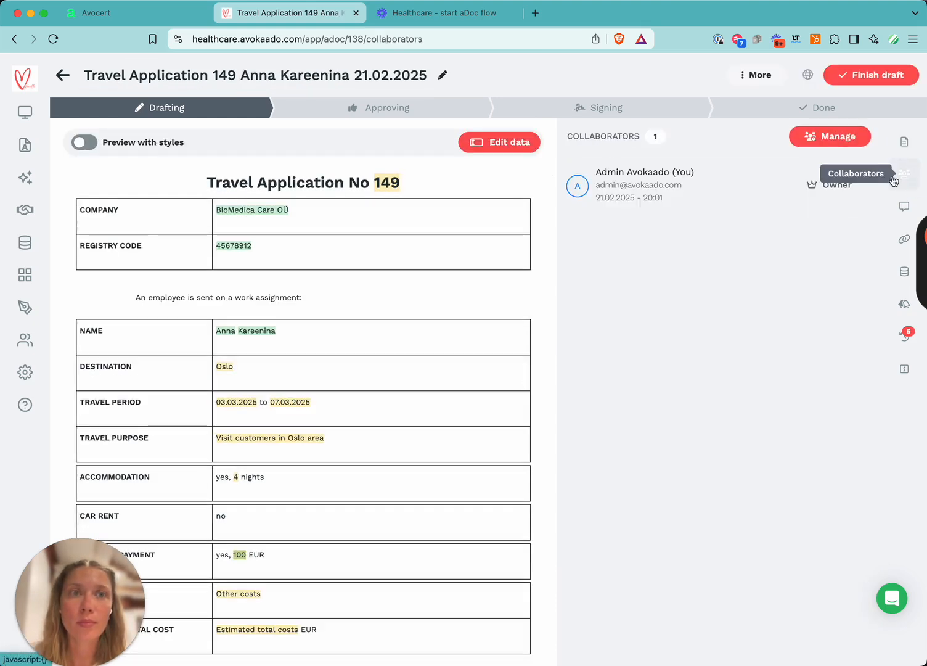
left_click(815, 147)
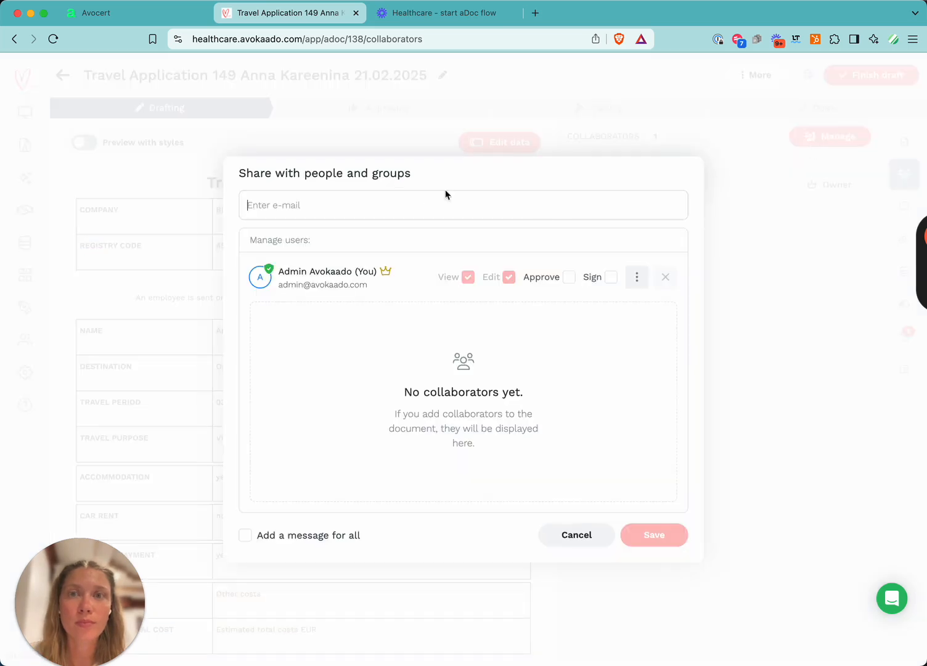
left_click(569, 279)
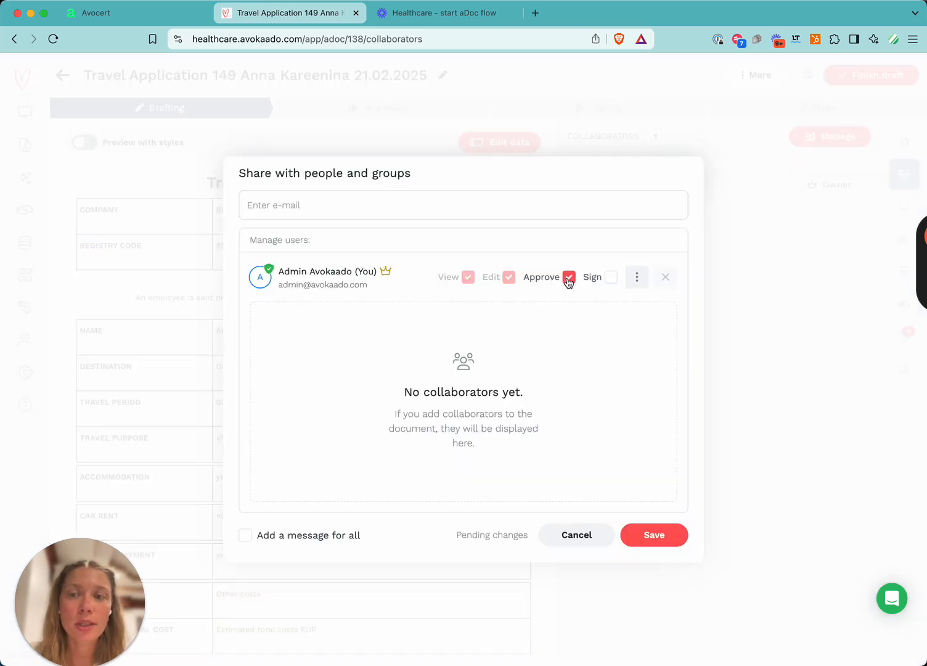
left_click(641, 532)
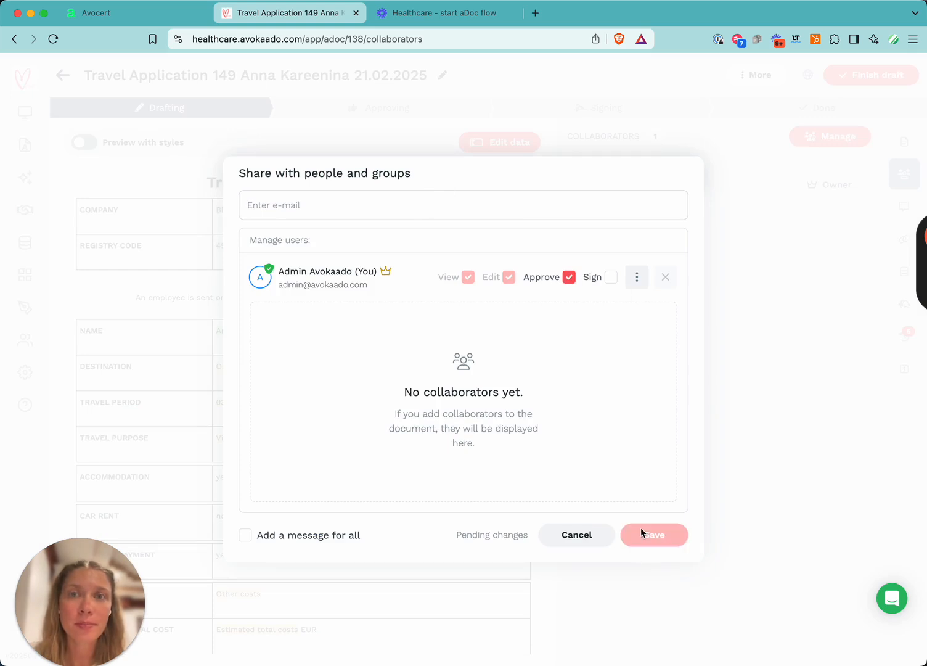
scroll(307, 327, "down", 2)
scroll(307, 327, "up", 2)
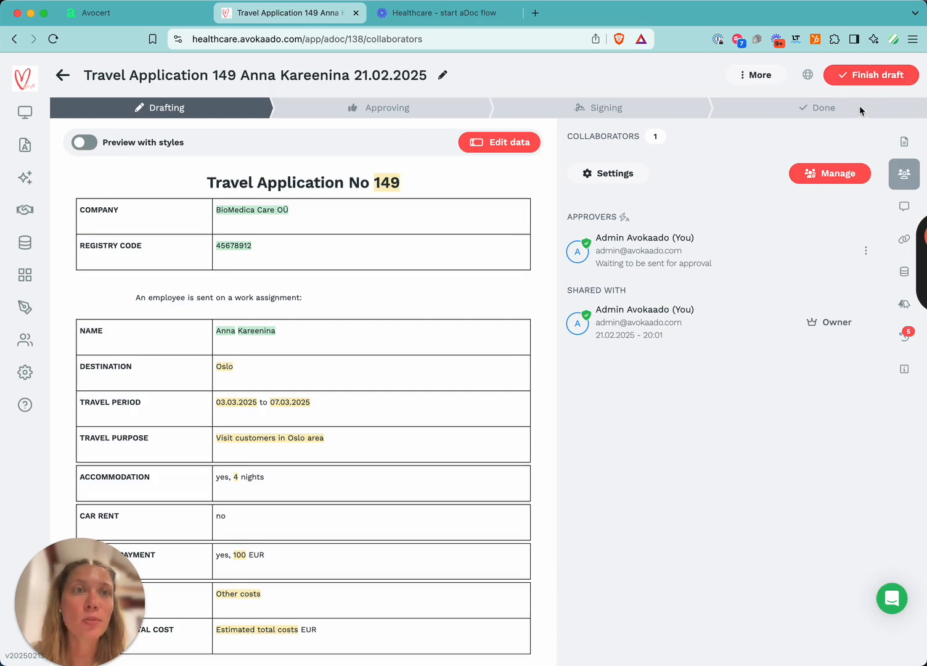
Finish the draft and approve the travel application.
left_click(867, 77)
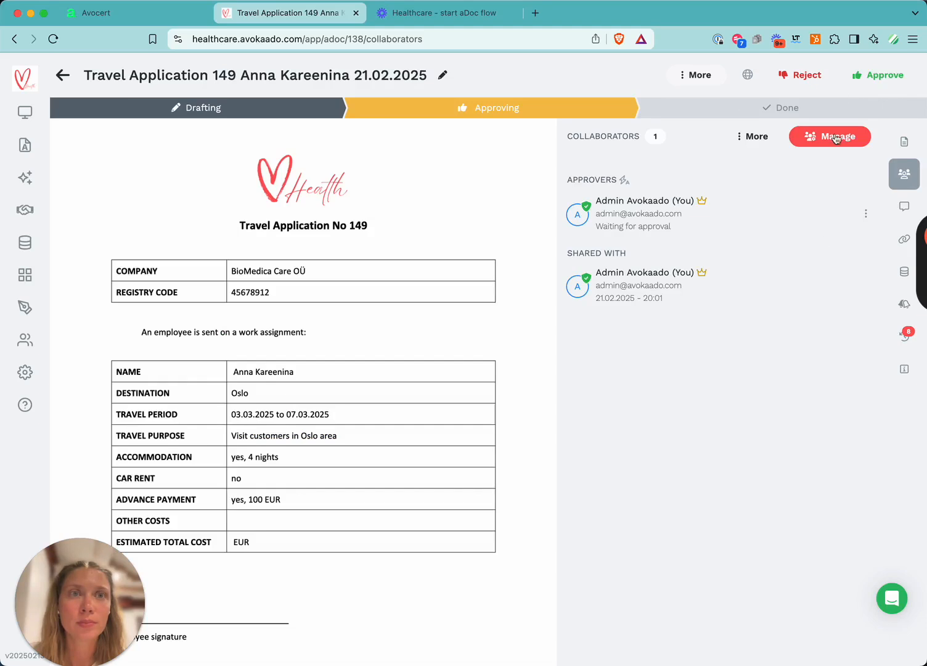
left_click(876, 79)
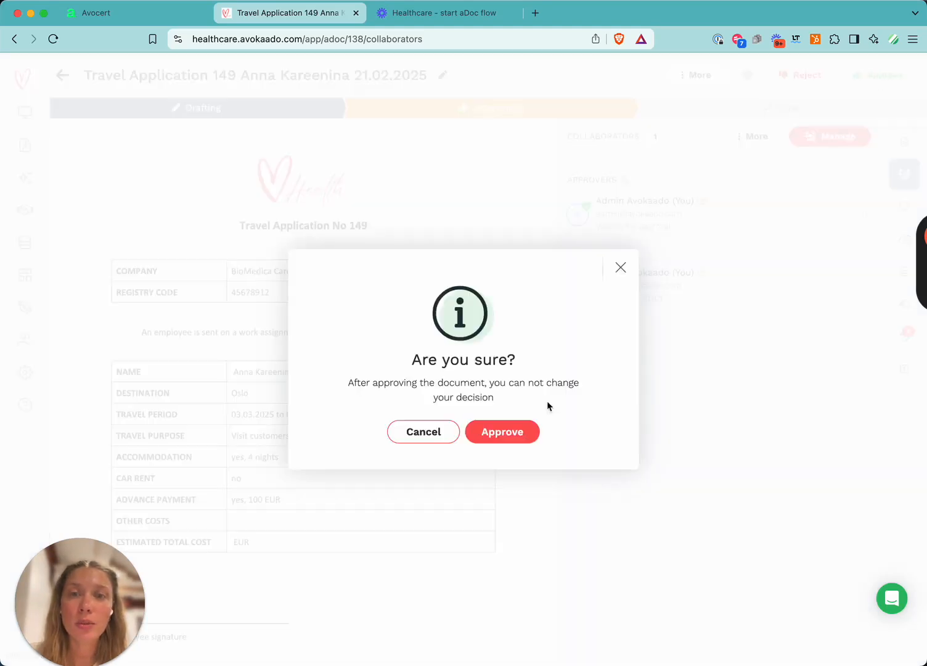
left_click(497, 436)
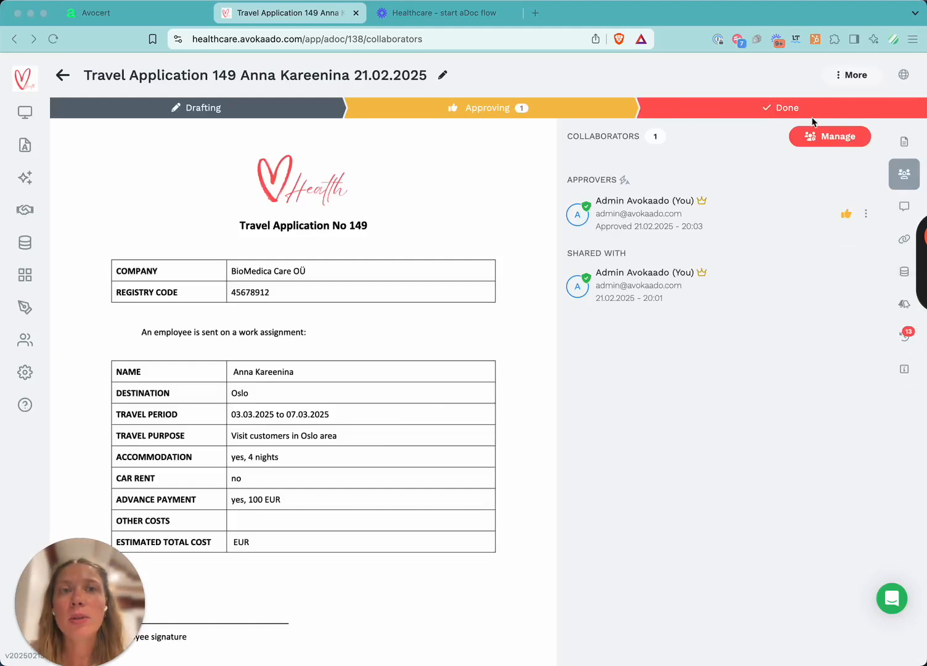
Open the Decision on travel application No. 149 document from the documents list.
left_click(26, 145)
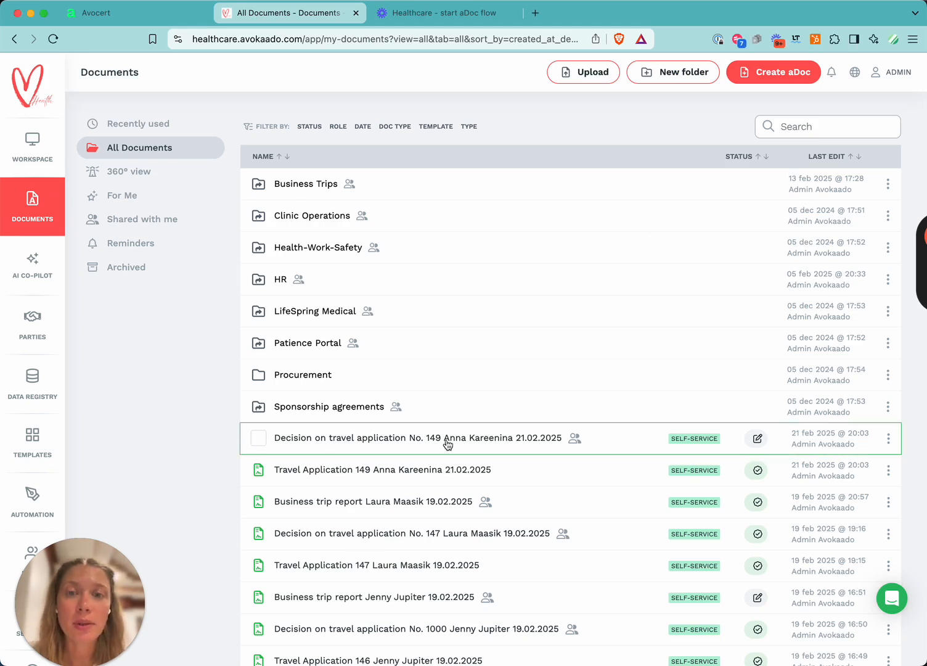
left_click(574, 438)
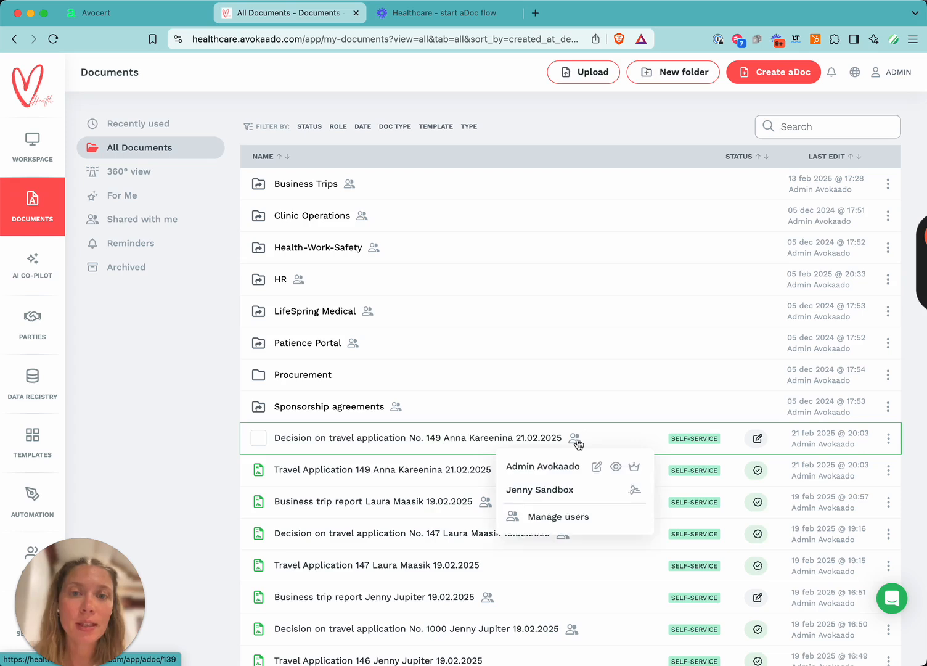
left_click(501, 440)
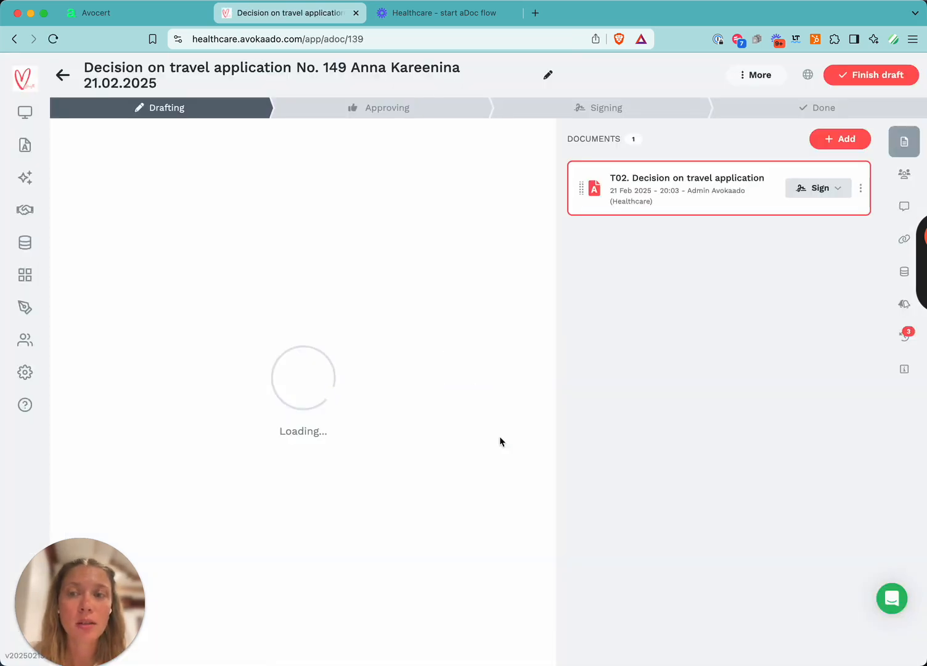
Add the remark "The precondition for the business trip is that you visit at least 5 customers in the Oslo area." and save the decision.
left_click(905, 181)
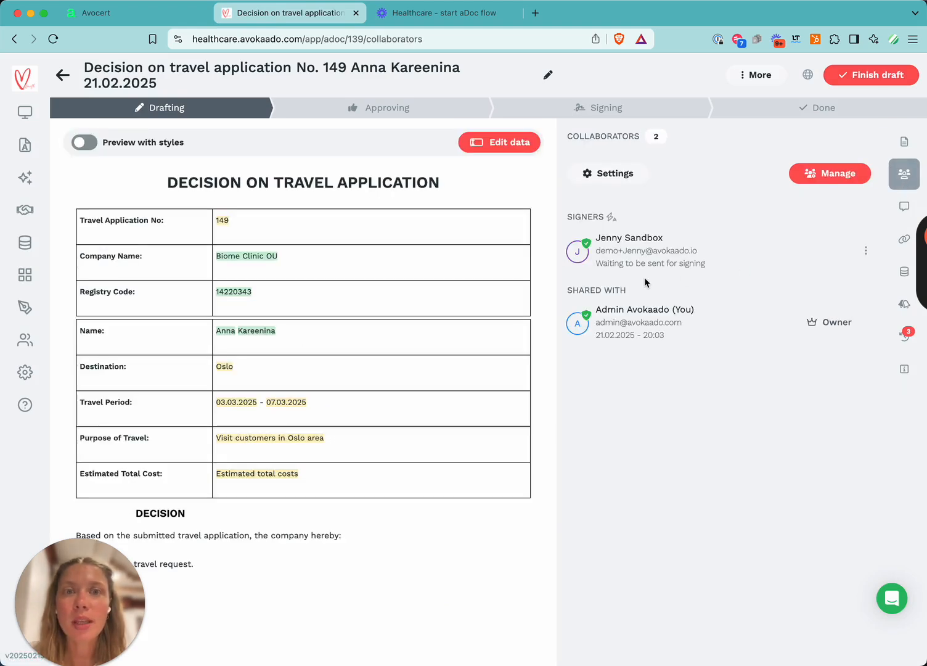
left_click(513, 147)
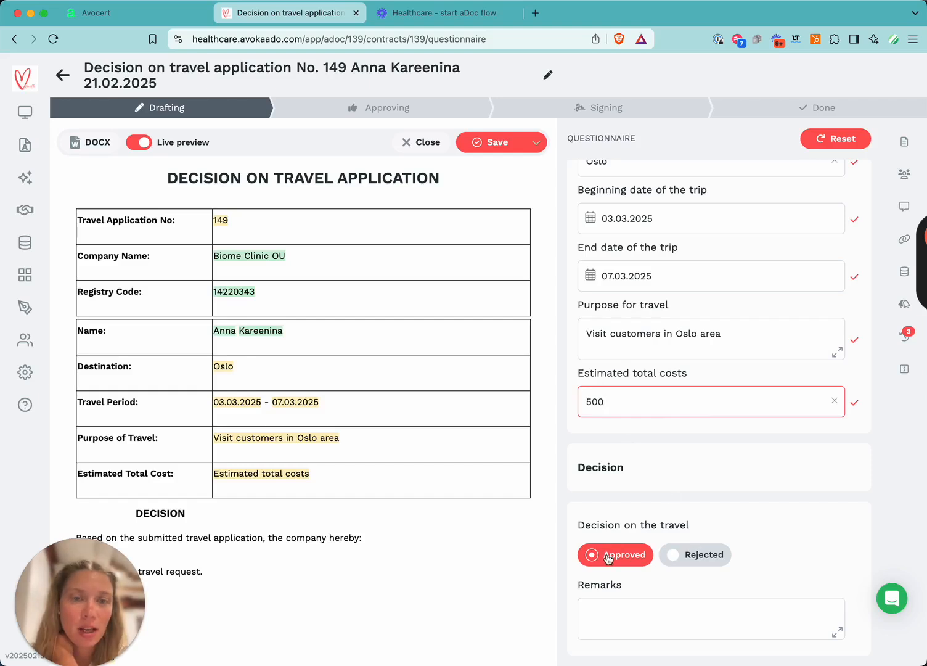
left_click(638, 616)
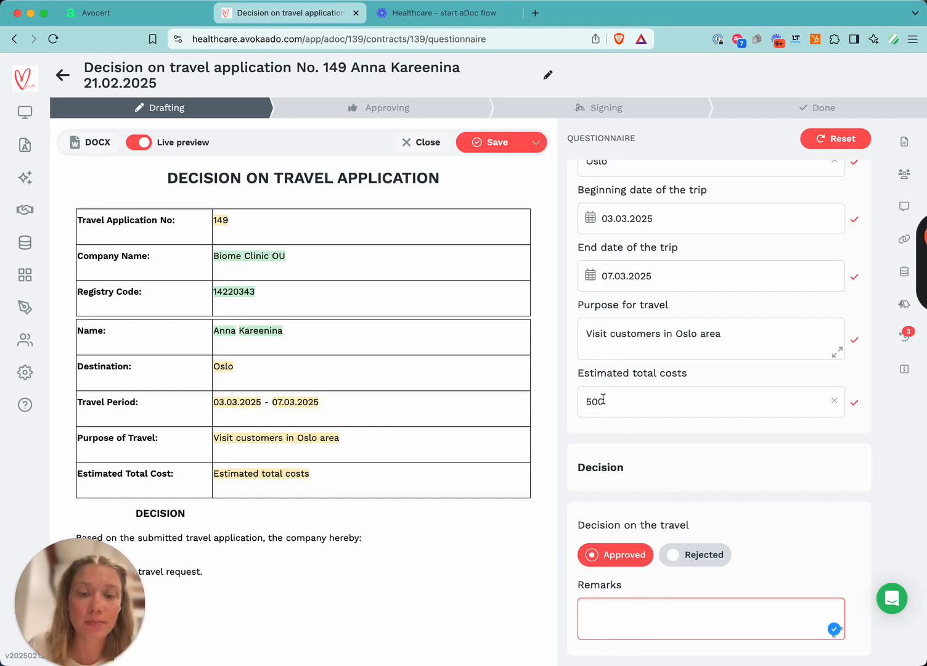
type("The precondition for the business trip is that you visit at least 5 customers in the Oslo area.")
left_click(501, 136)
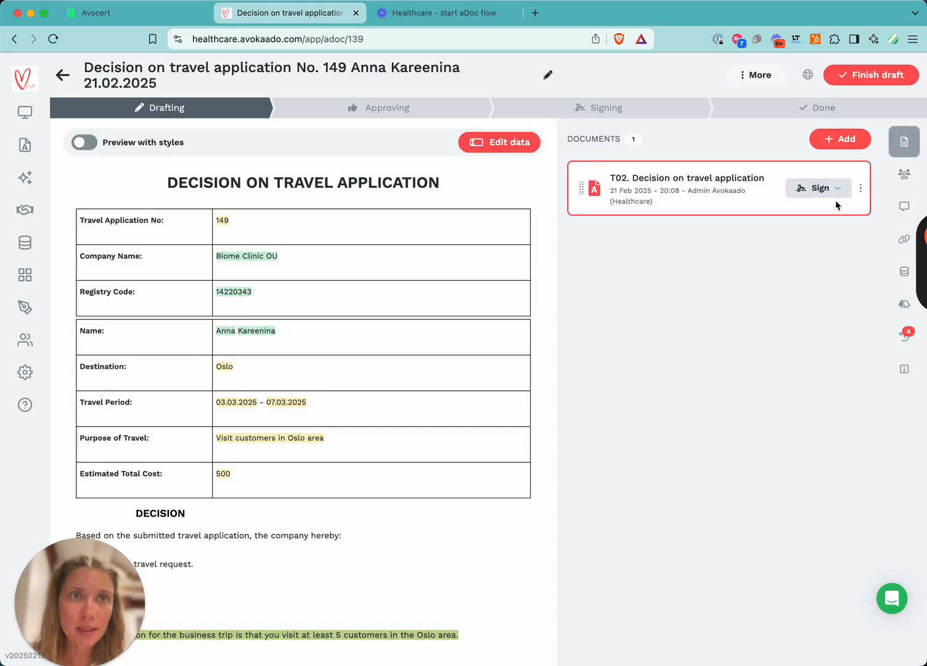
Finish the decision draft and return to the documents list.
left_click(905, 174)
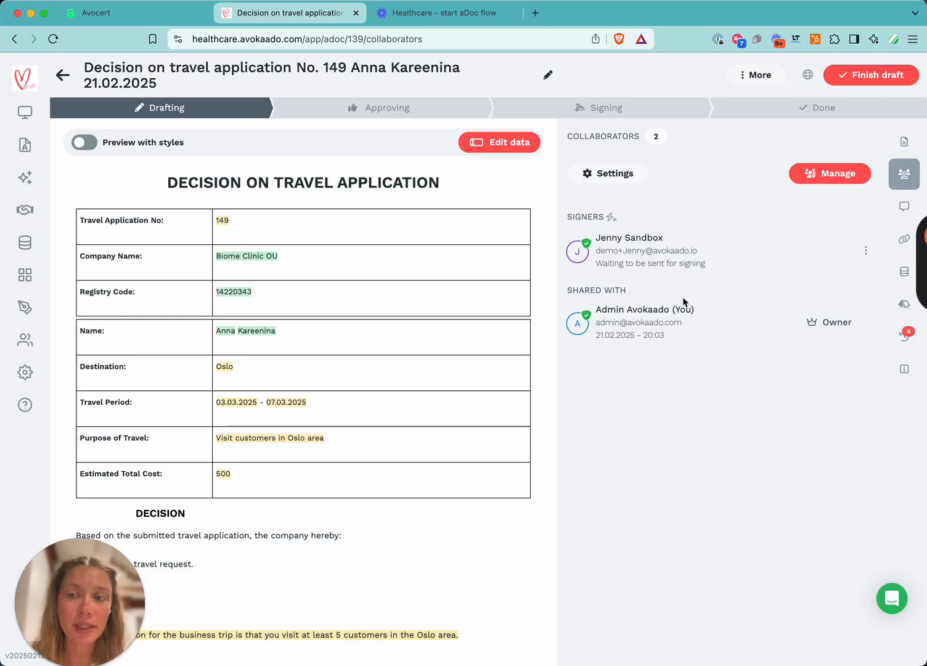
left_click(866, 77)
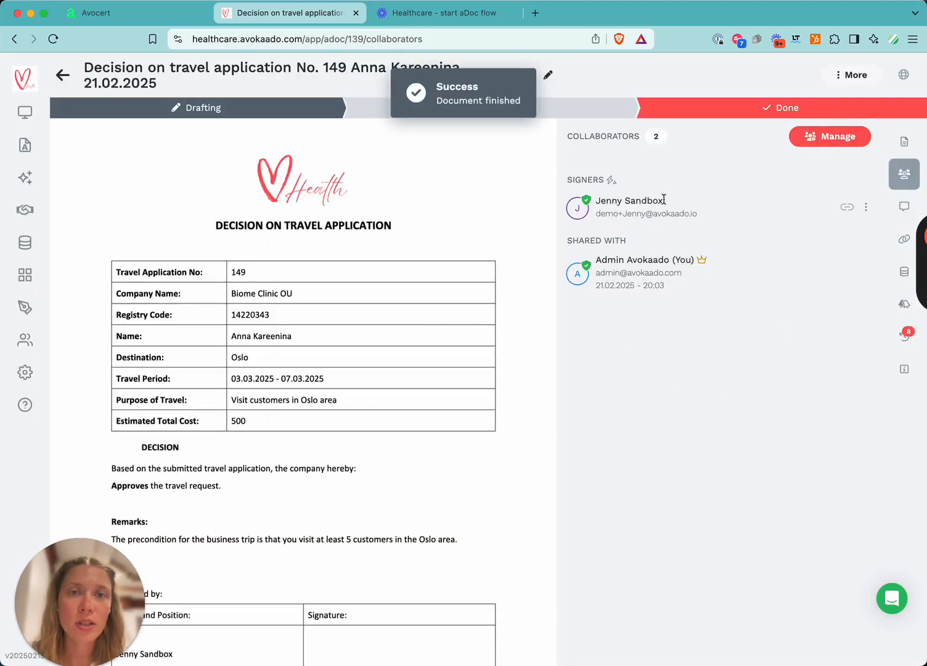
left_click(30, 148)
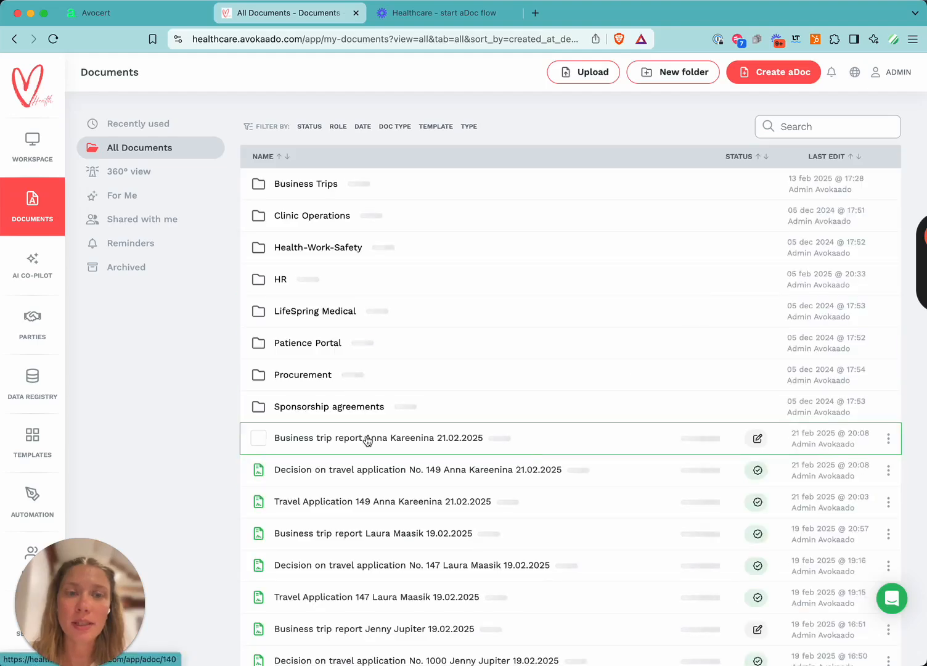
Open the Business trip report Anna Kareenina 21.02.2025 document from the documents list.
left_click(359, 445)
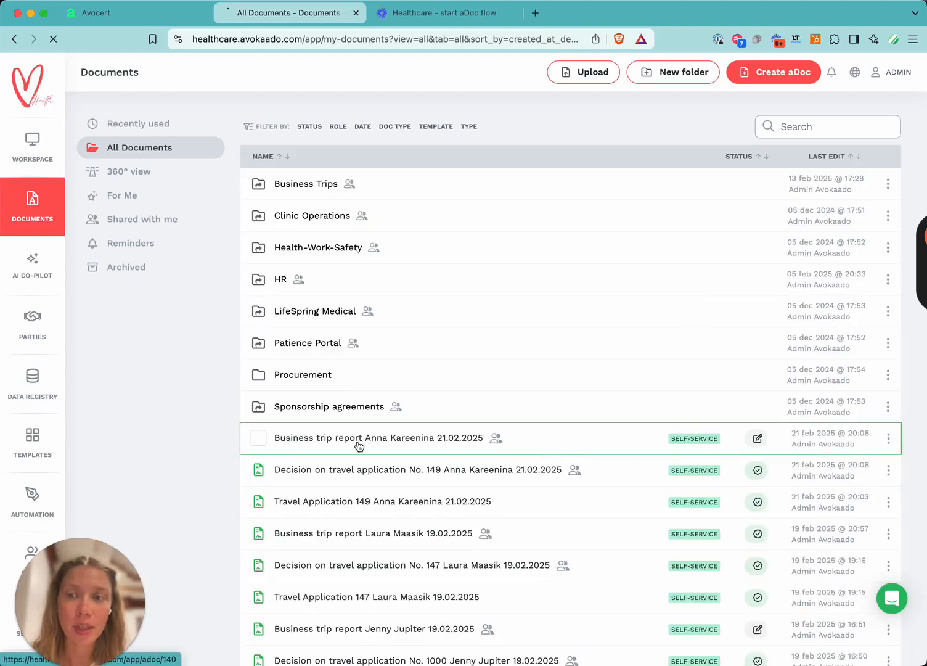
scroll(653, 496, "down", 8)
scroll(653, 496, "down", 3)
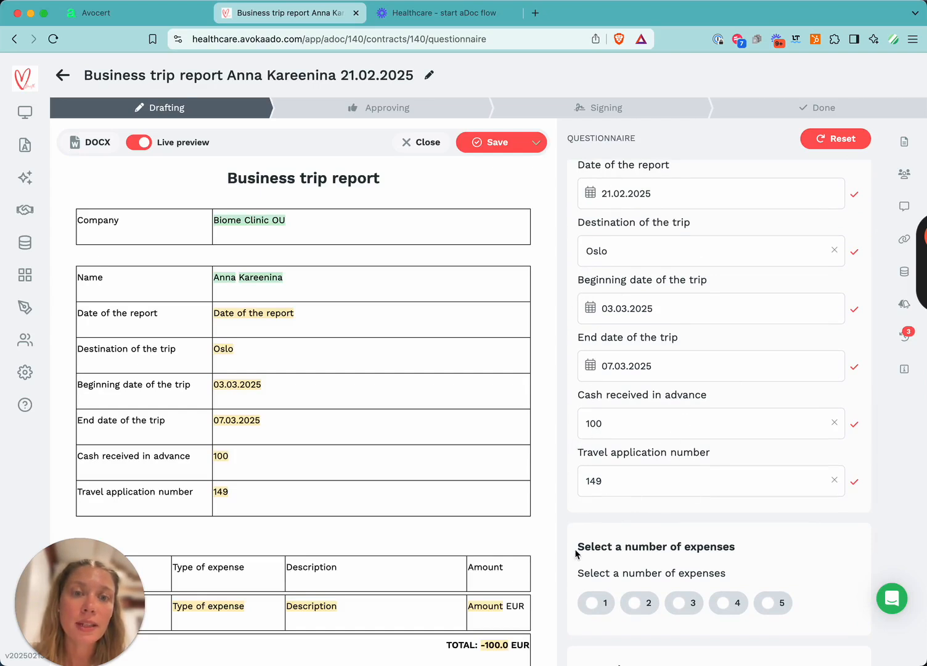
Set the number of expenses to 1 and inspect the total and advance cash in the preview.
scroll(582, 549, "down", 5)
left_click(592, 446)
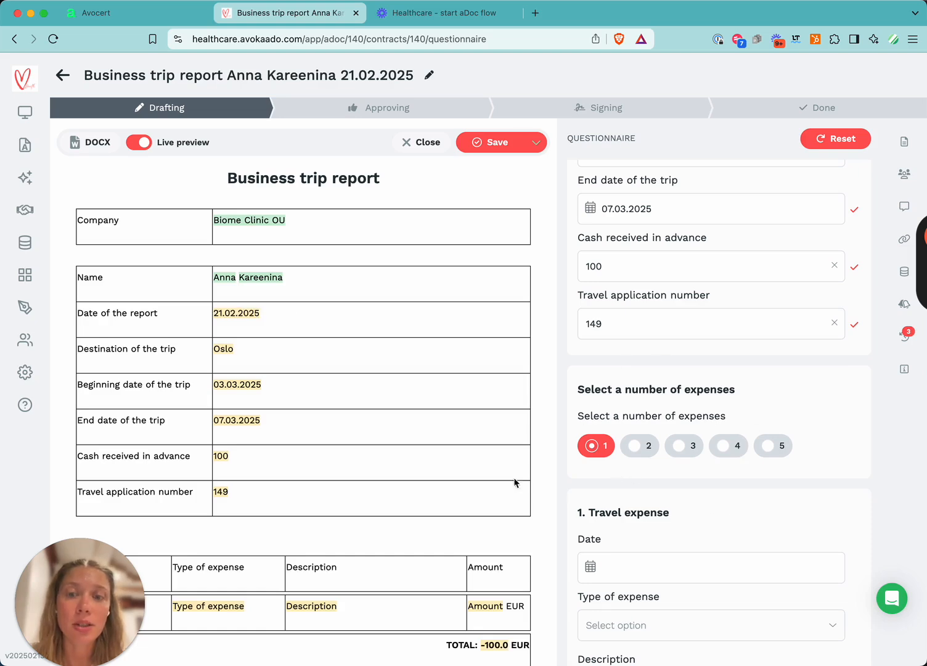
scroll(411, 479, "down", 5)
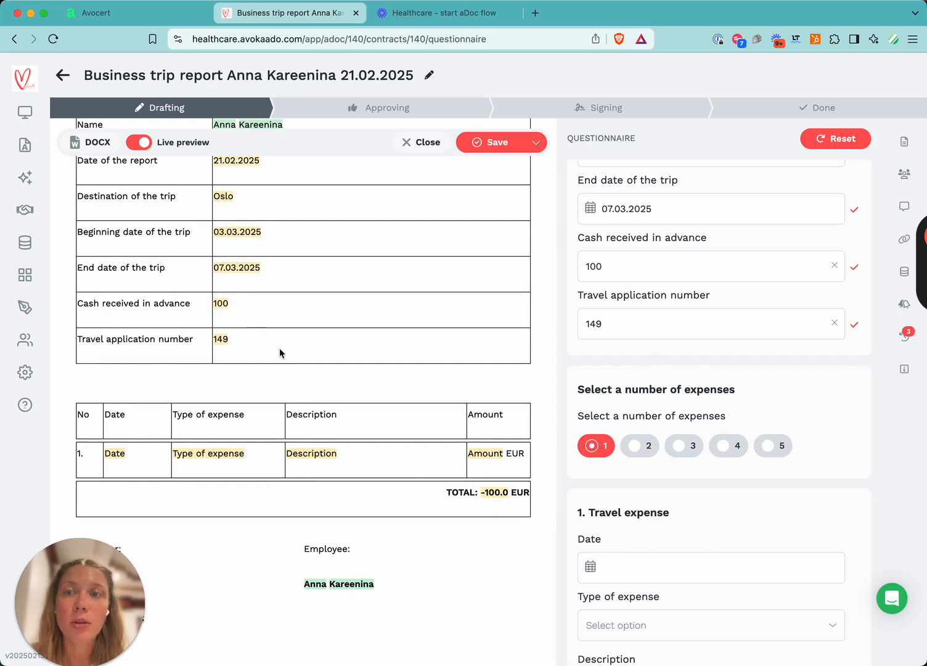
left_click_drag(480, 493, 511, 494)
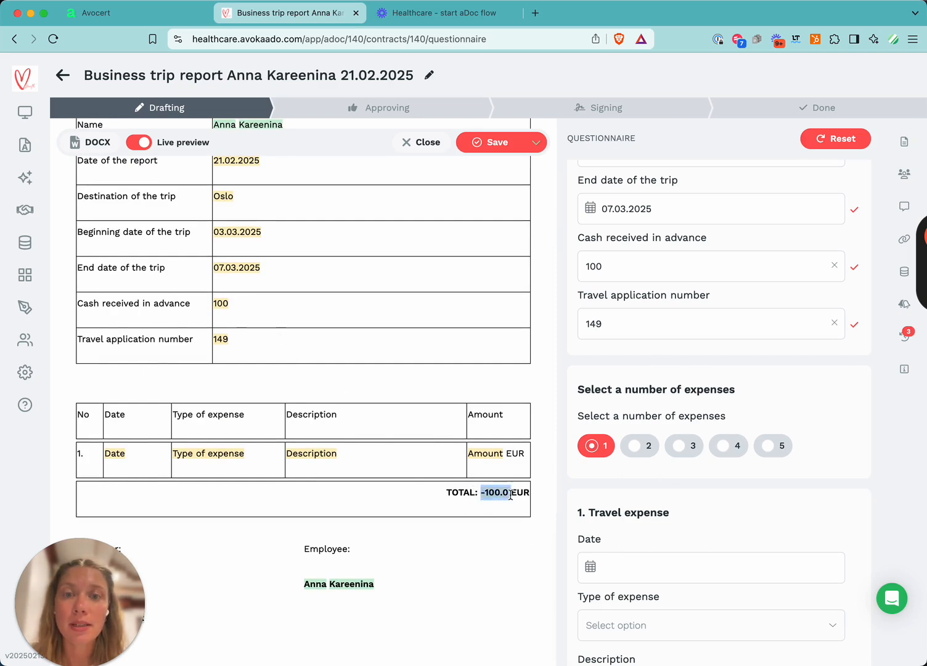
double_click(220, 304)
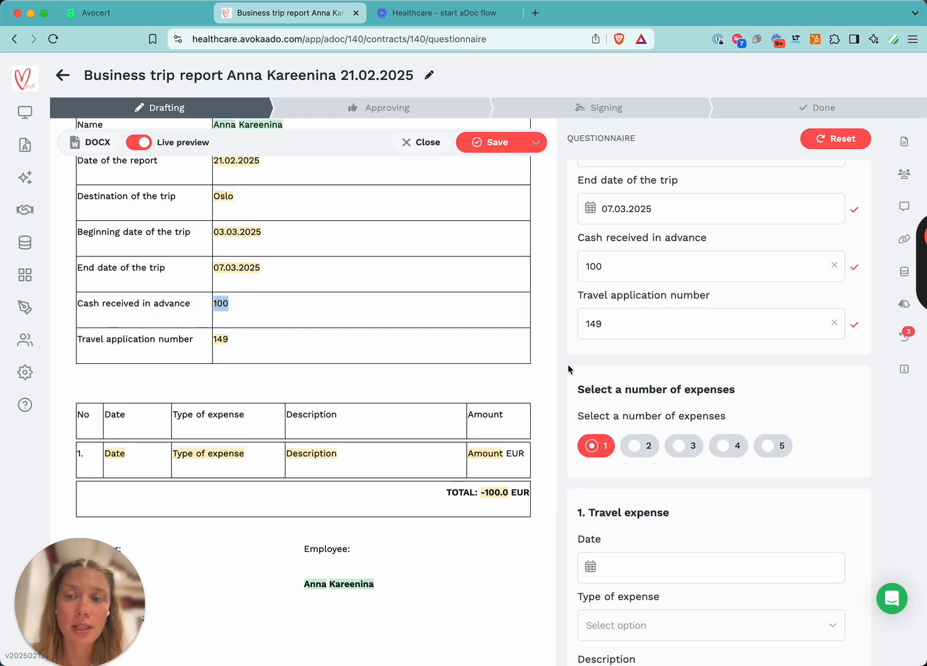
Set the first travel expense date to 03.03.2025.
scroll(703, 511, "down", 4)
left_click(650, 431)
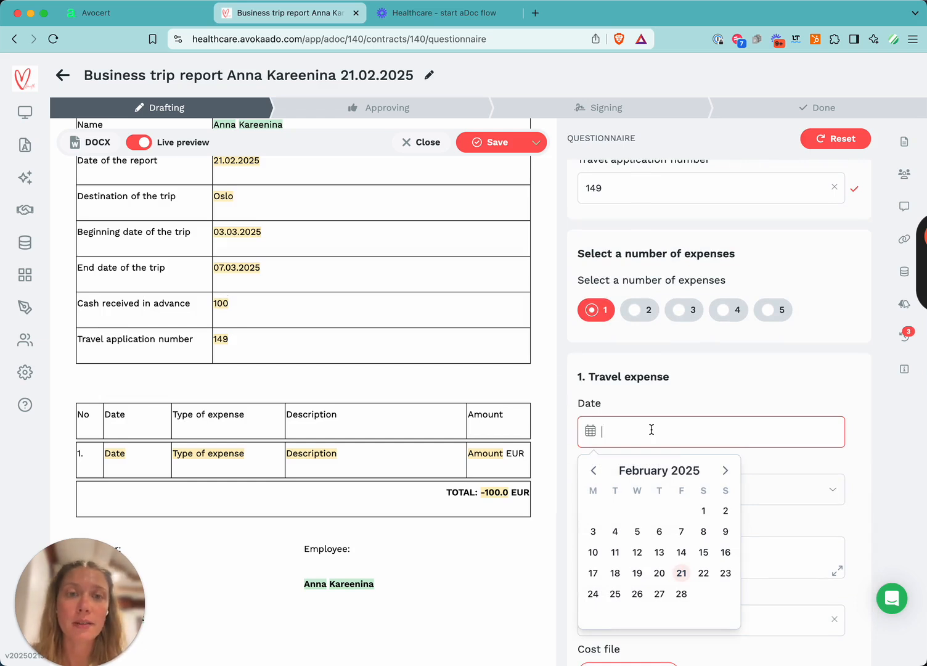
left_click(725, 471)
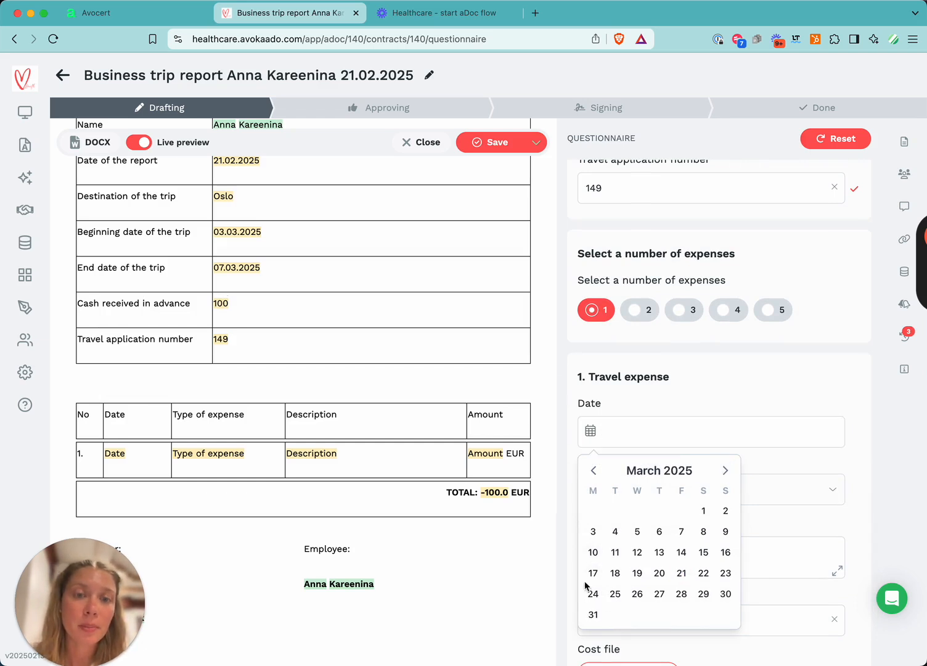
left_click(591, 531)
Set the expense type to Accommodation and the description to "Hotel Metropolitan".
left_click(695, 490)
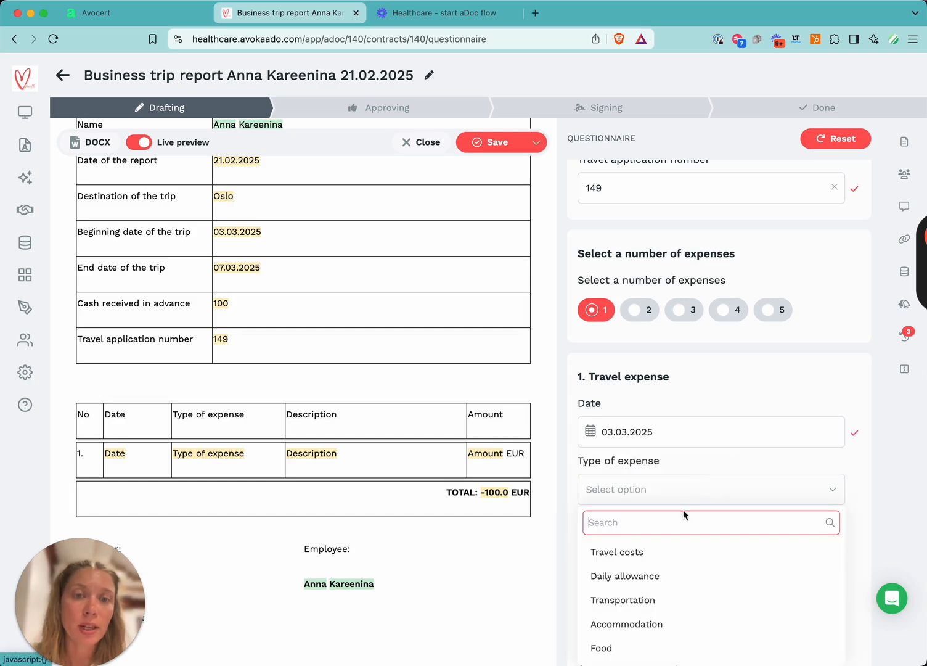
left_click(650, 624)
left_click(665, 558)
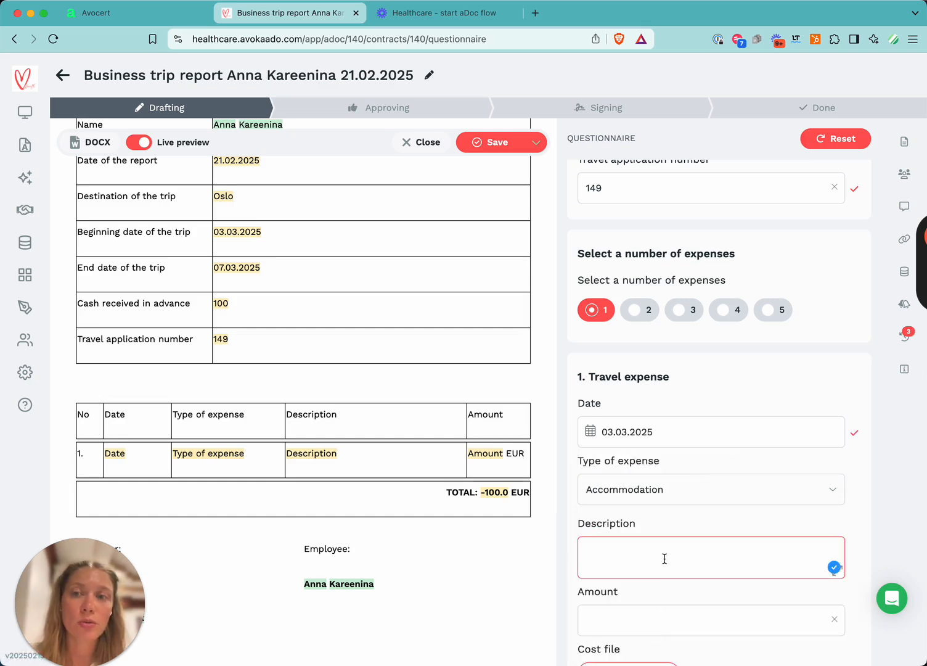
type("Hotel ")
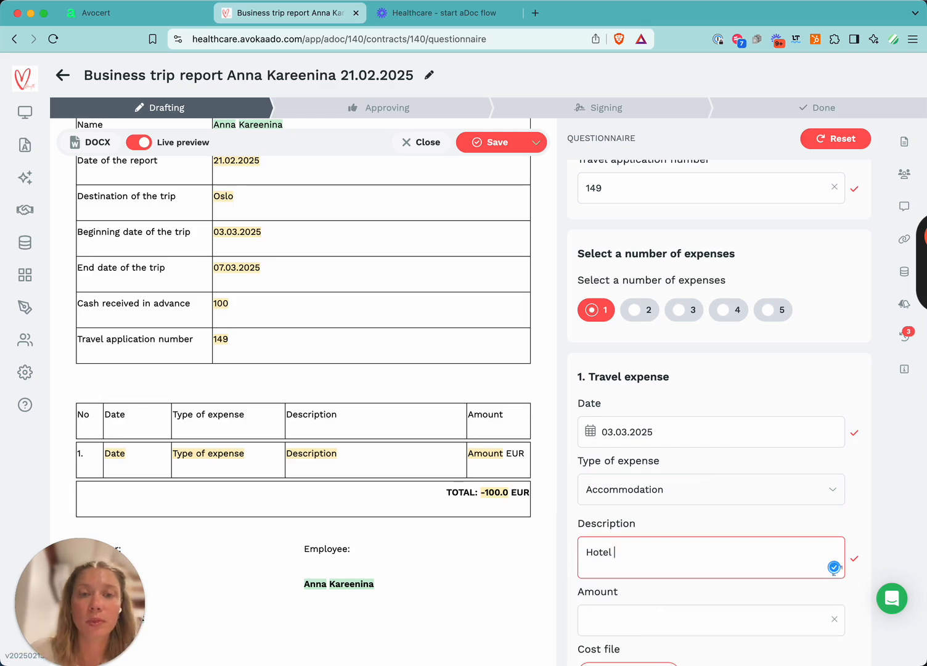
type("Met")
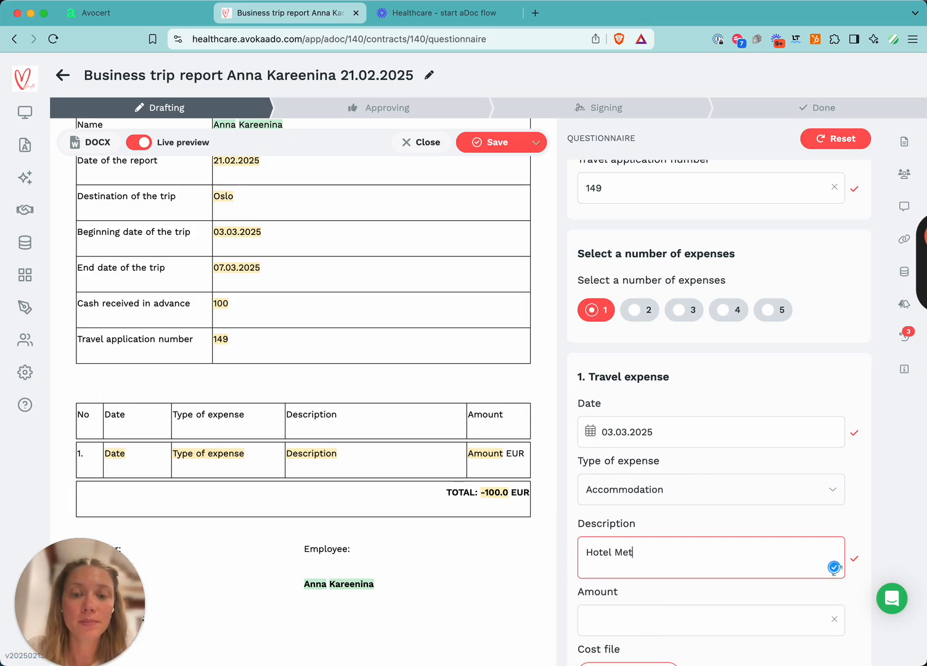
type("ropolitan")
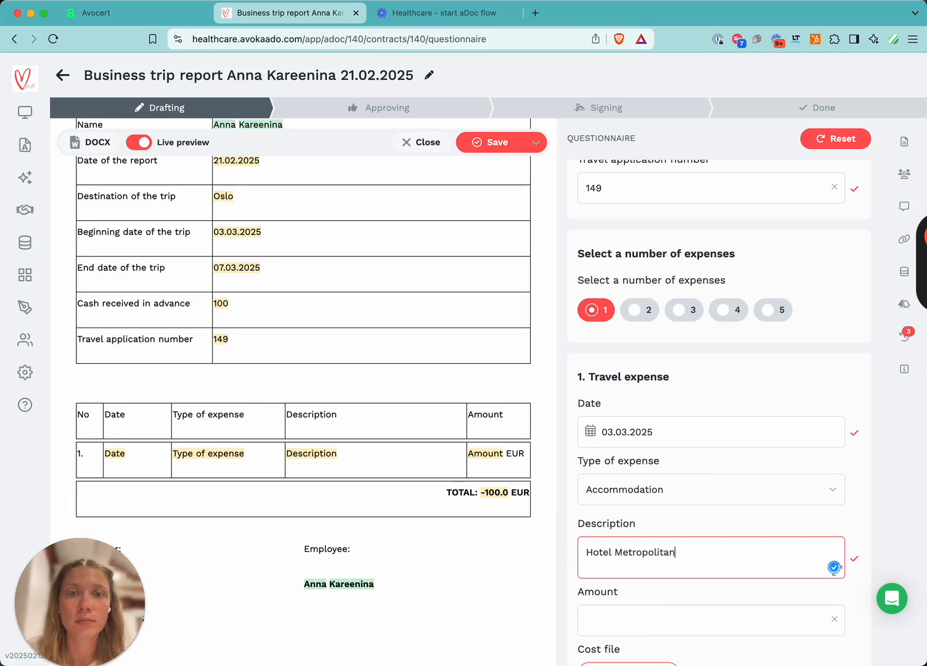
Set the expense amount to 500 and save the business trip report.
left_click(656, 615)
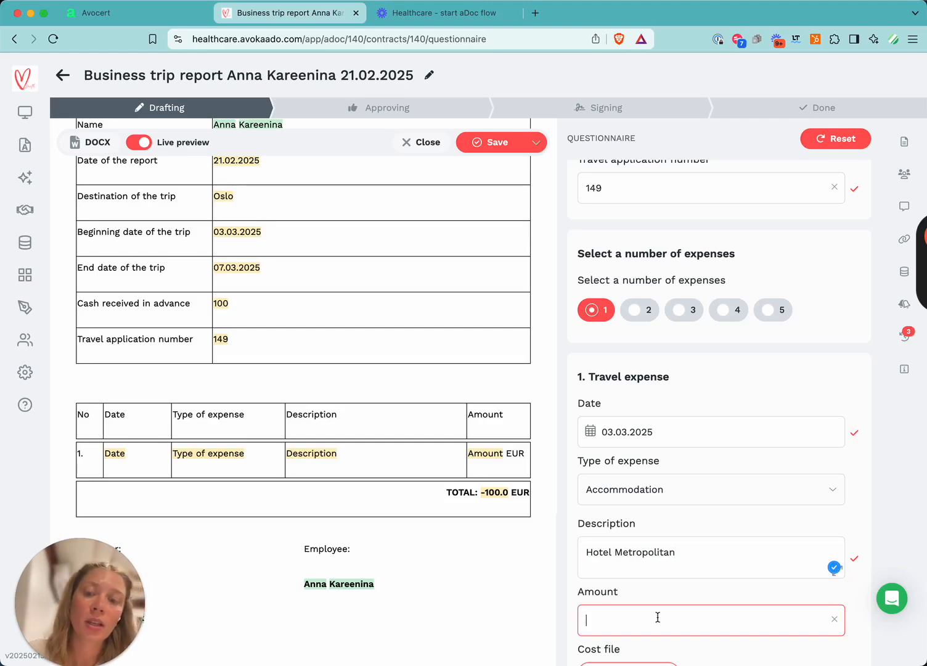
type("500")
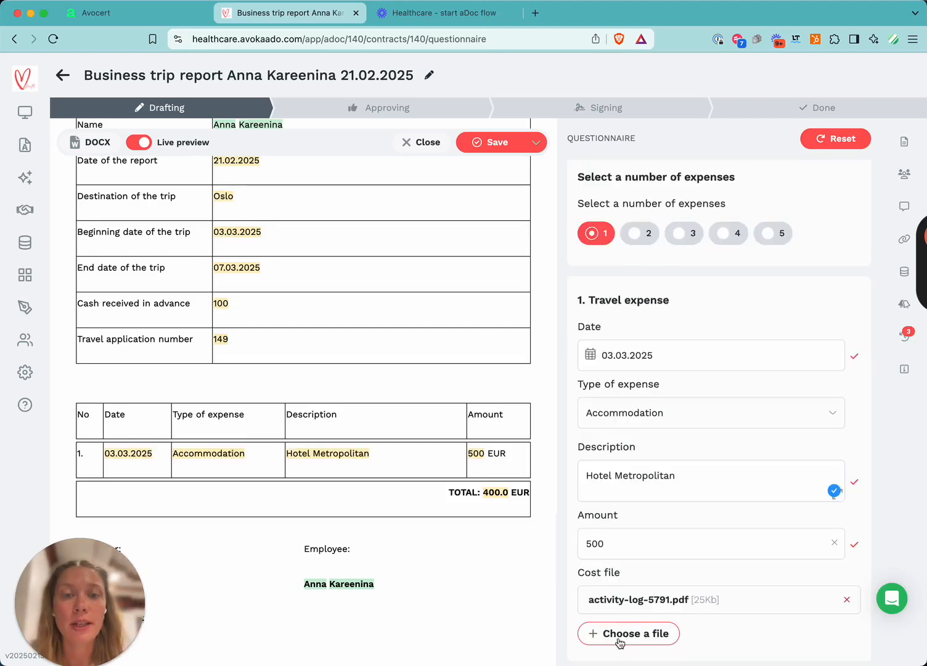
left_click(482, 145)
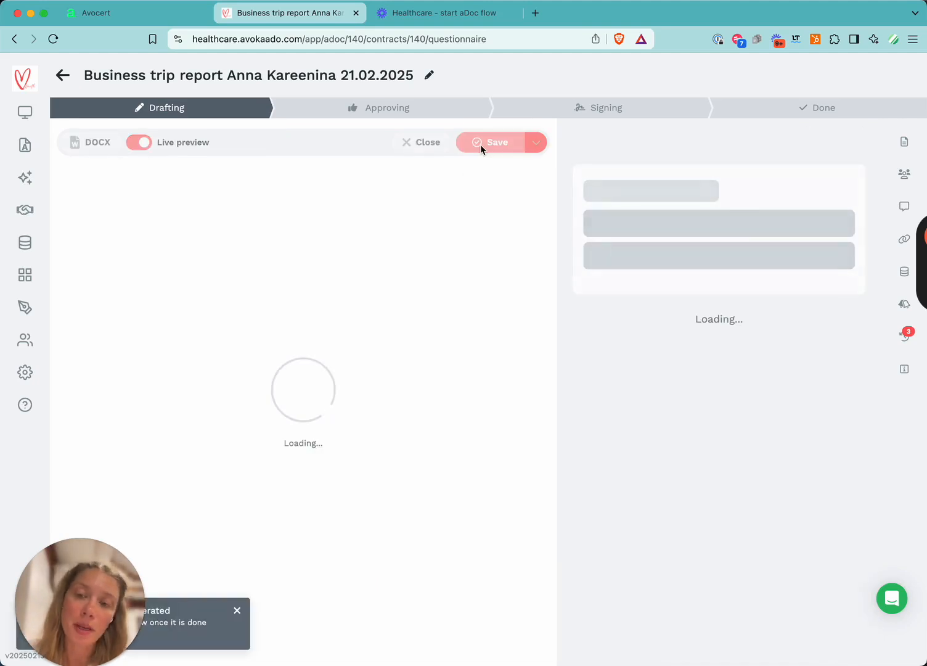
Review the saved business trip report in the preview.
scroll(364, 346, "down", 5)
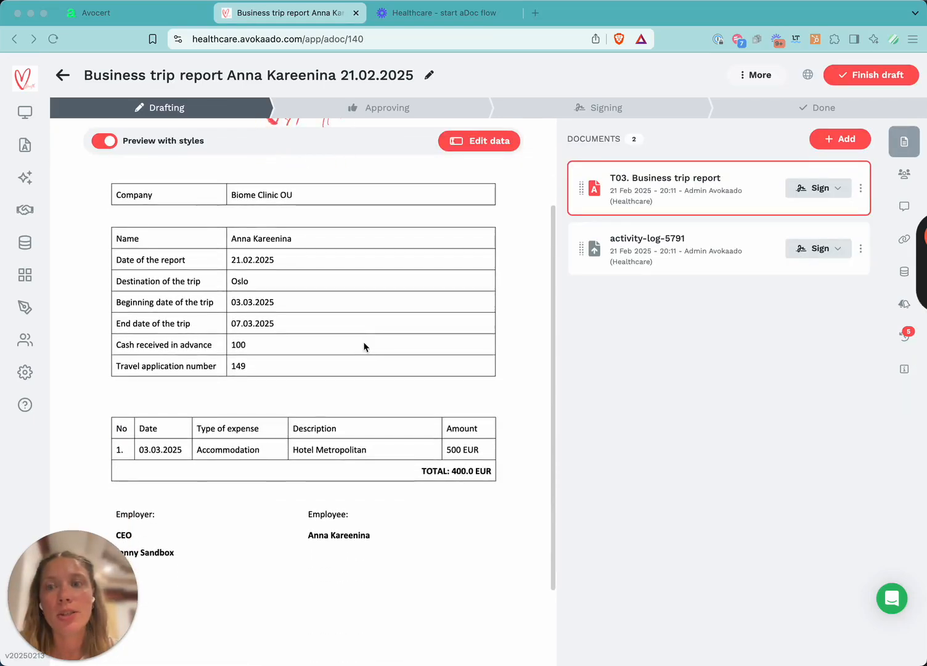
scroll(364, 347, "up", 3)
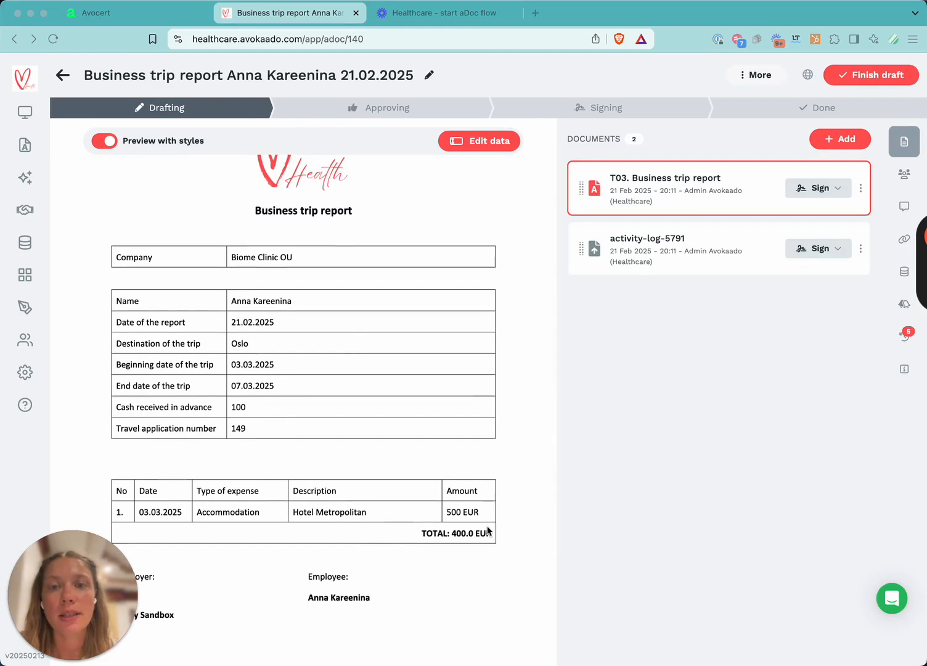
scroll(397, 564, "down", 4)
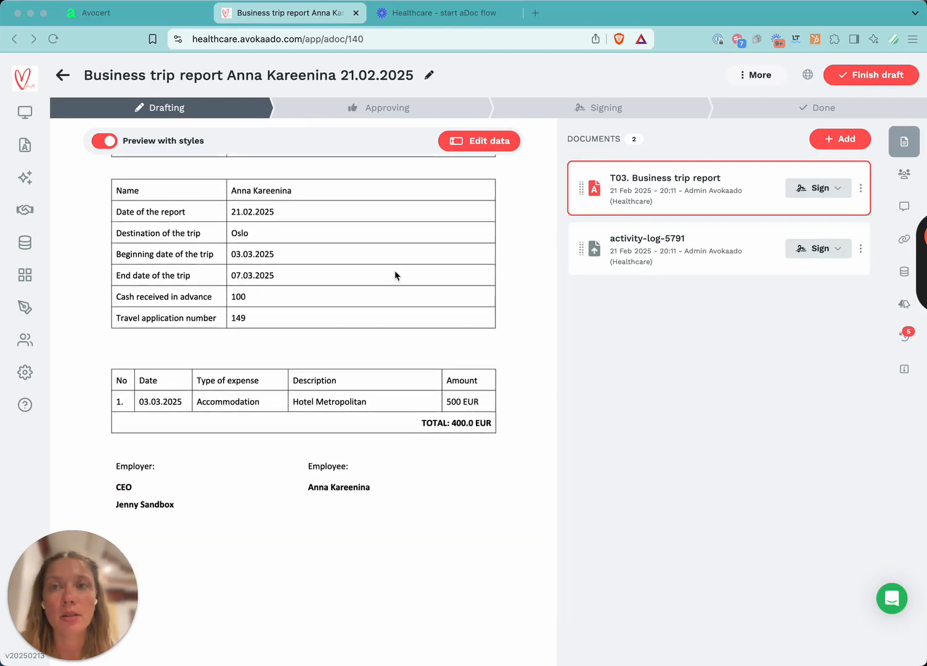
scroll(395, 275, "up", 5)
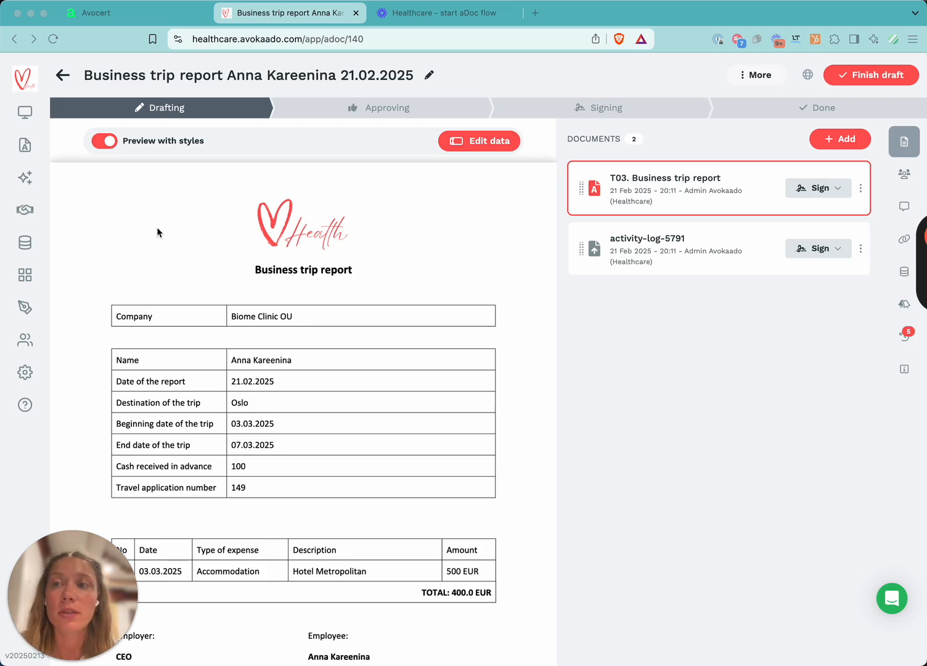
Browse the available document templates.
left_click(24, 279)
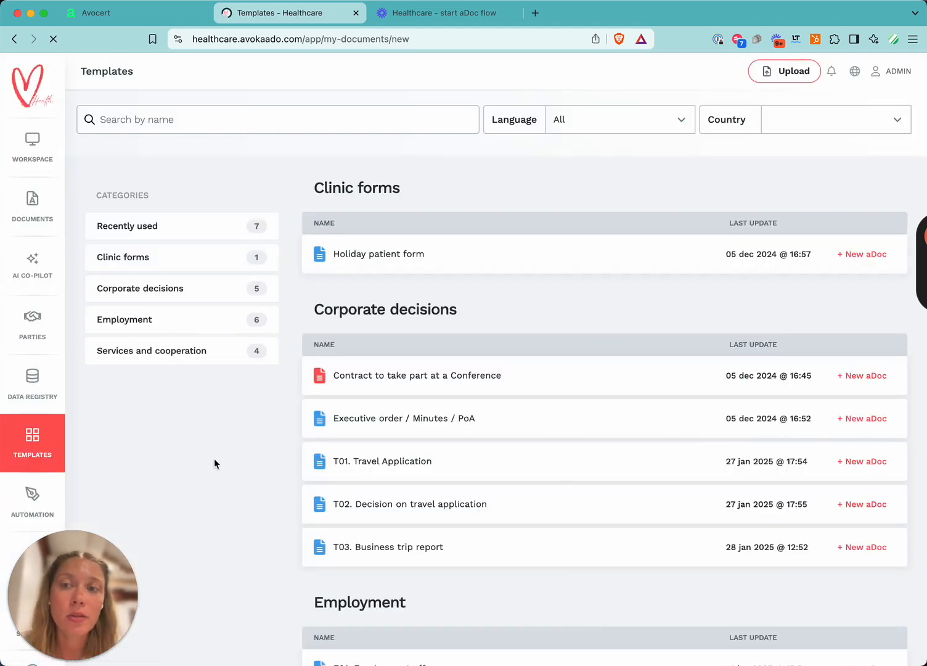
scroll(214, 460, "down", 5)
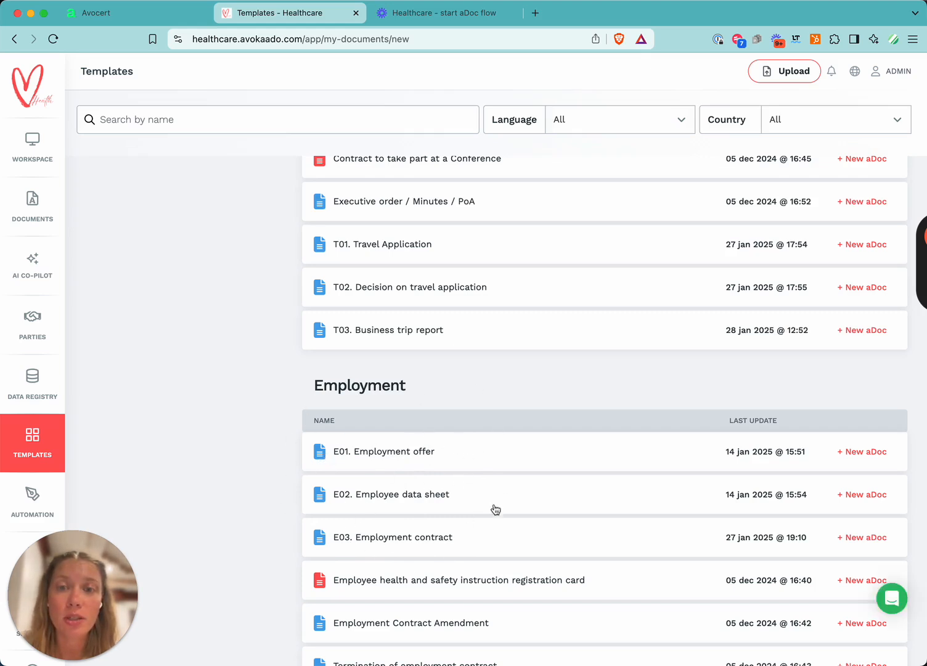
scroll(217, 393, "up", 3)
scroll(217, 394, "down", 2)
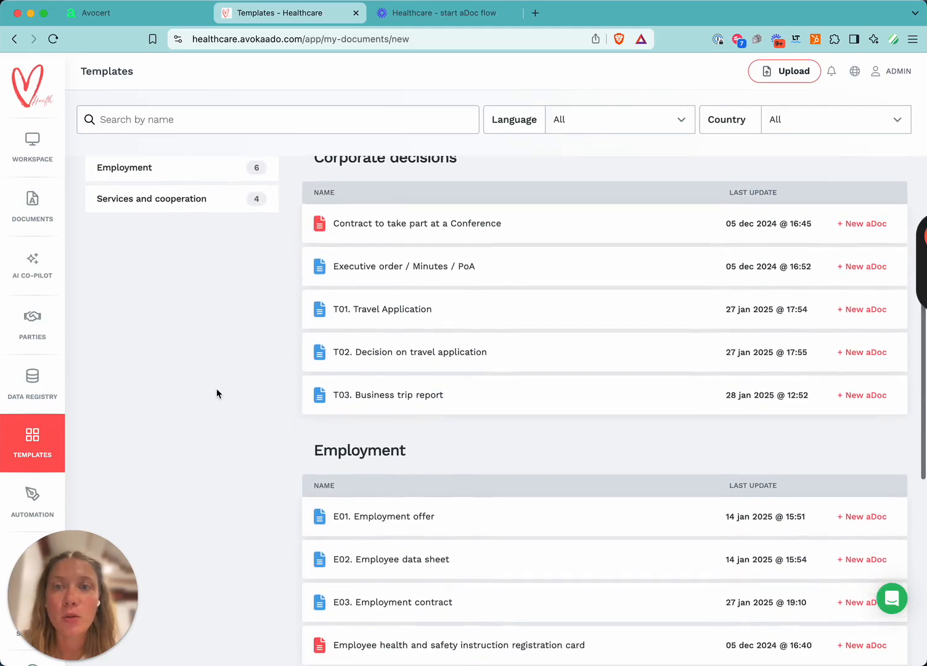
Open the Self-service document type records in the Data Registry.
left_click(42, 385)
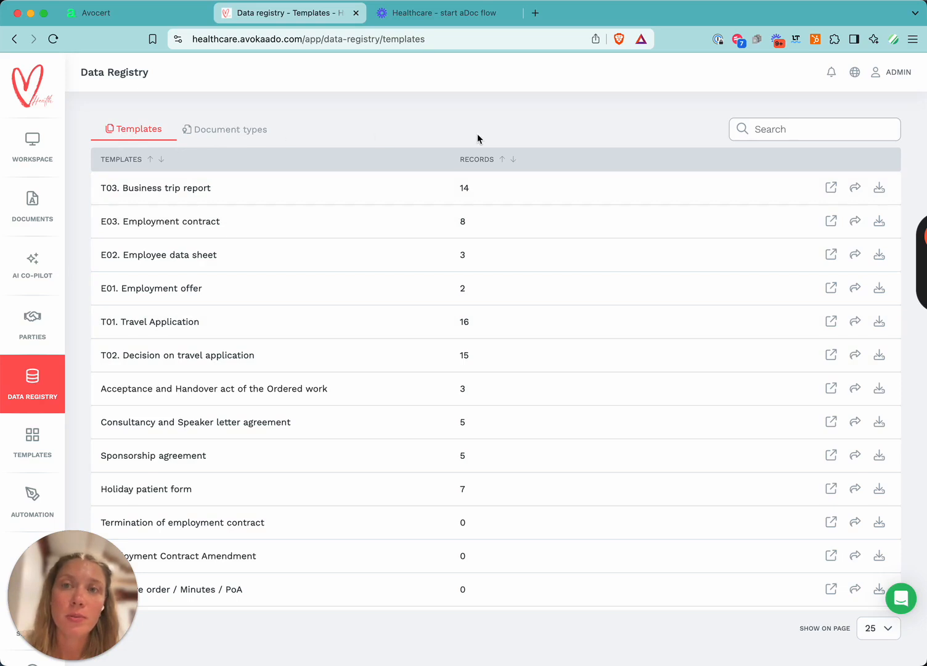
left_click(243, 132)
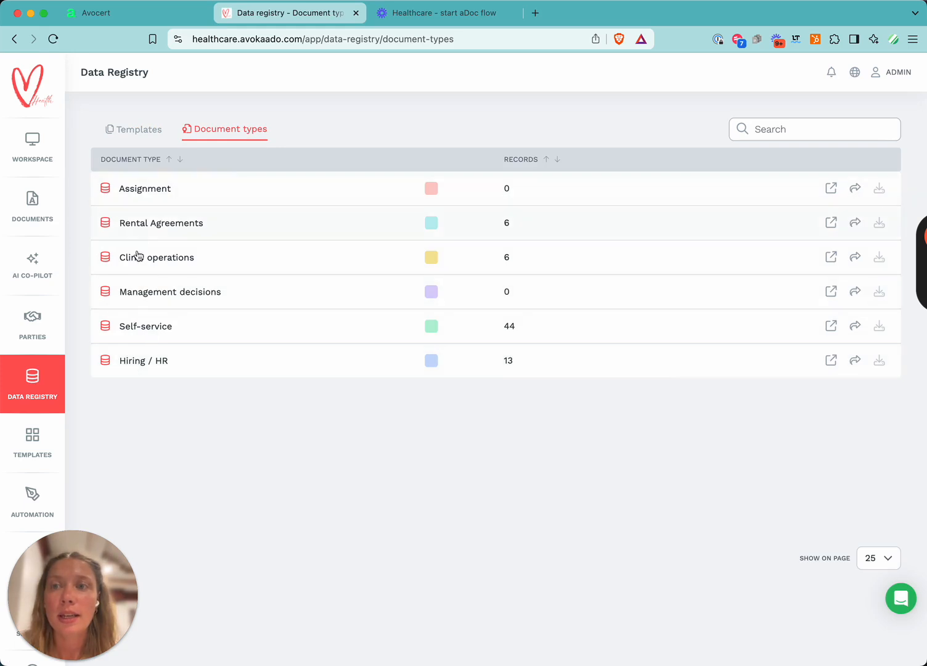
left_click(150, 328)
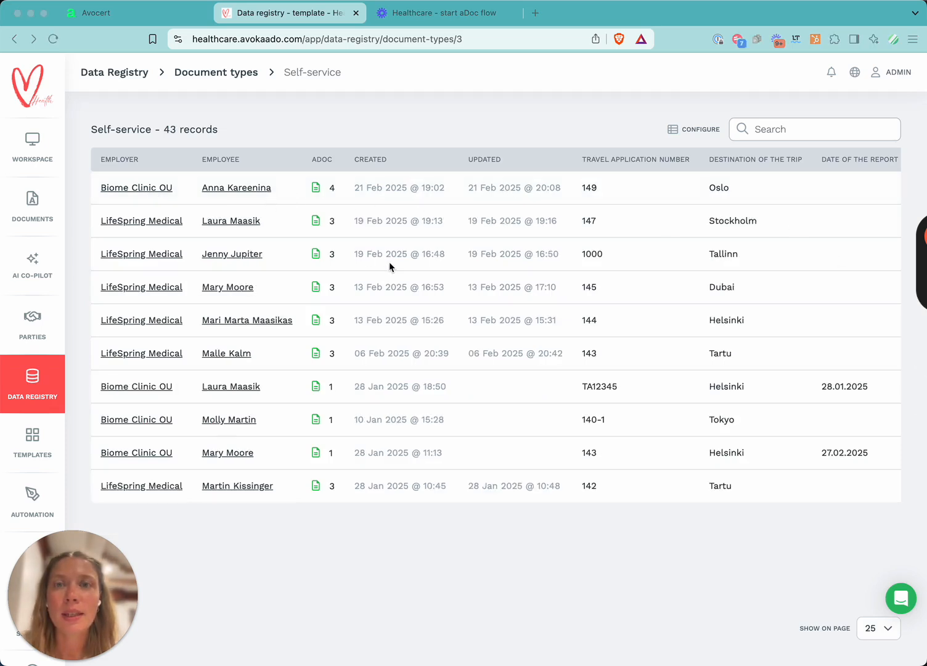
Scroll across the Self-service record columns to examine the collected travel data fields.
scroll(389, 261, "right", 5)
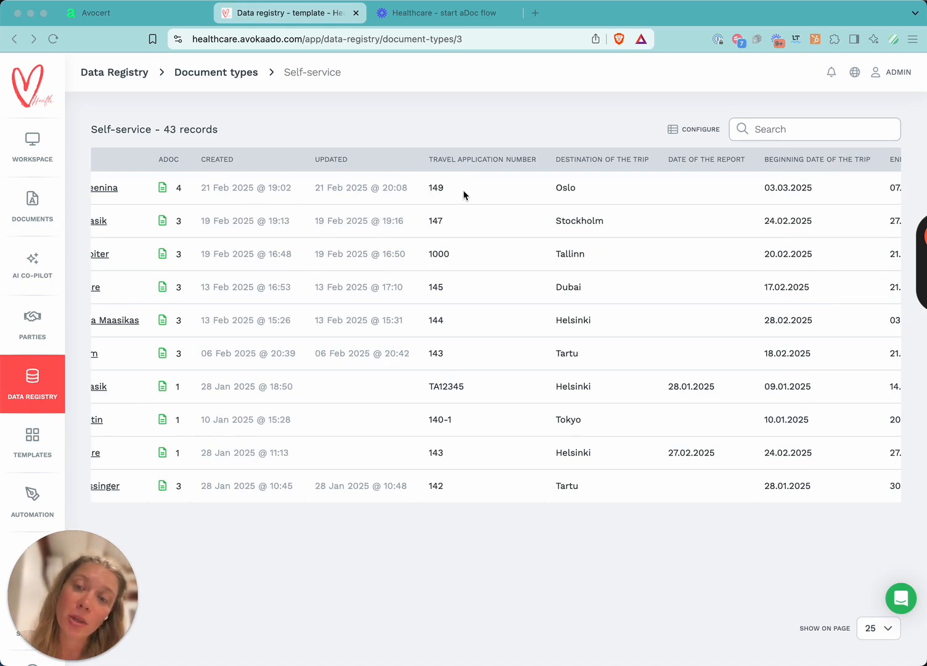
scroll(463, 190, "right", 2)
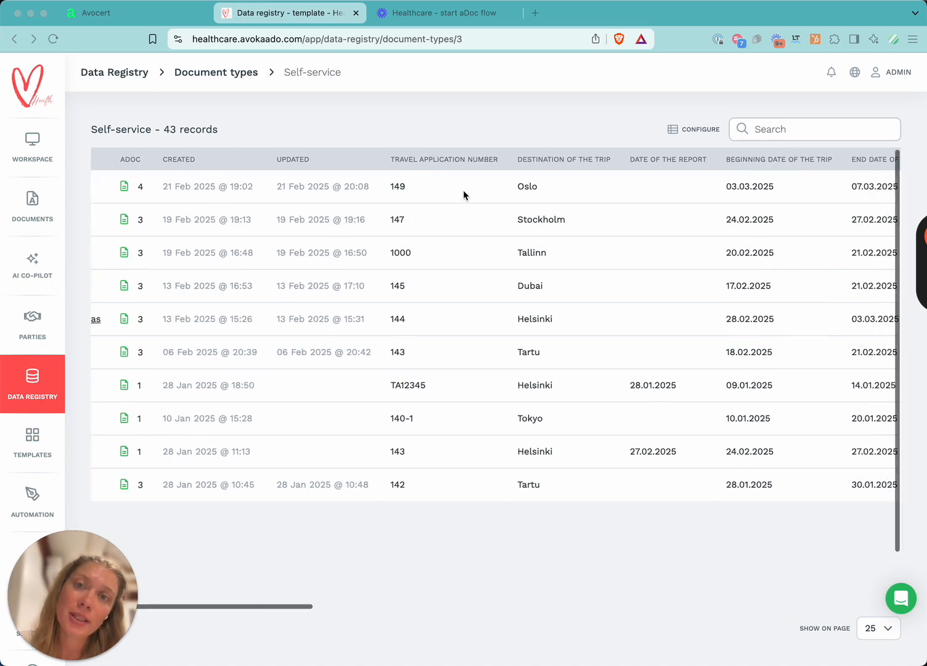
scroll(420, 219, "right", 5)
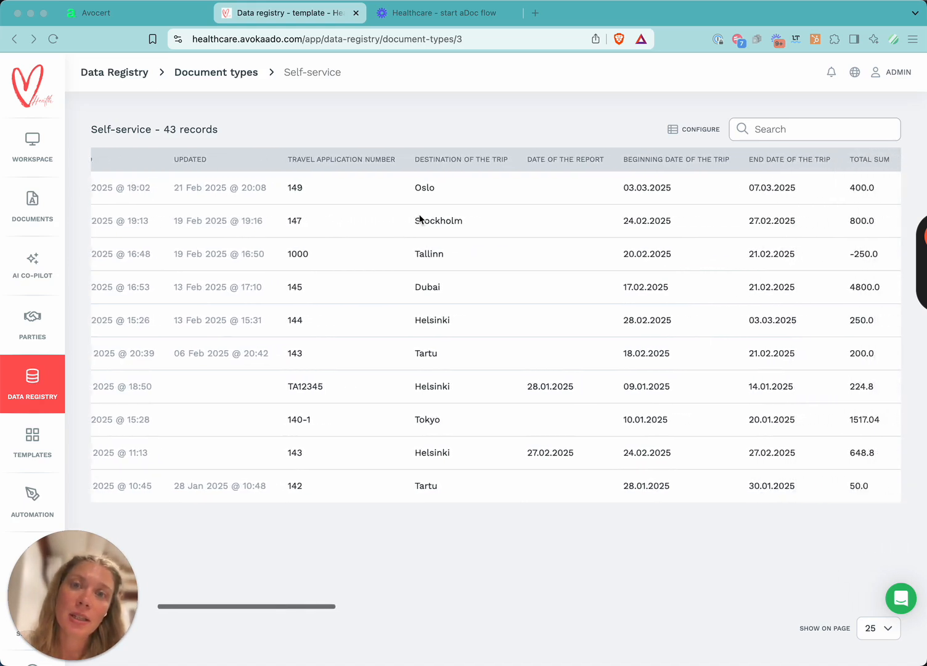
scroll(622, 225, "right", 5)
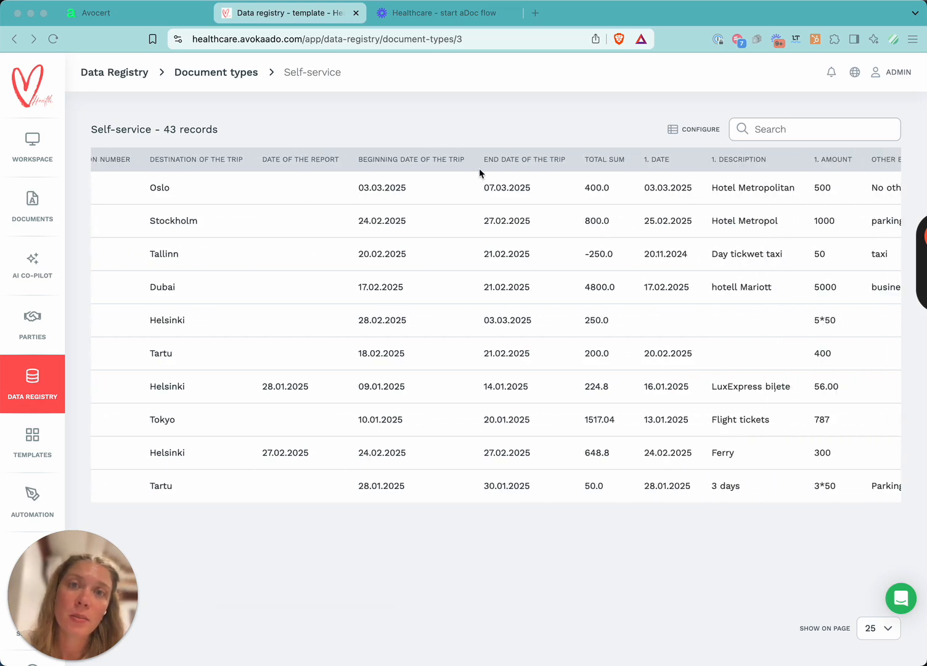
scroll(586, 187, "right", 4)
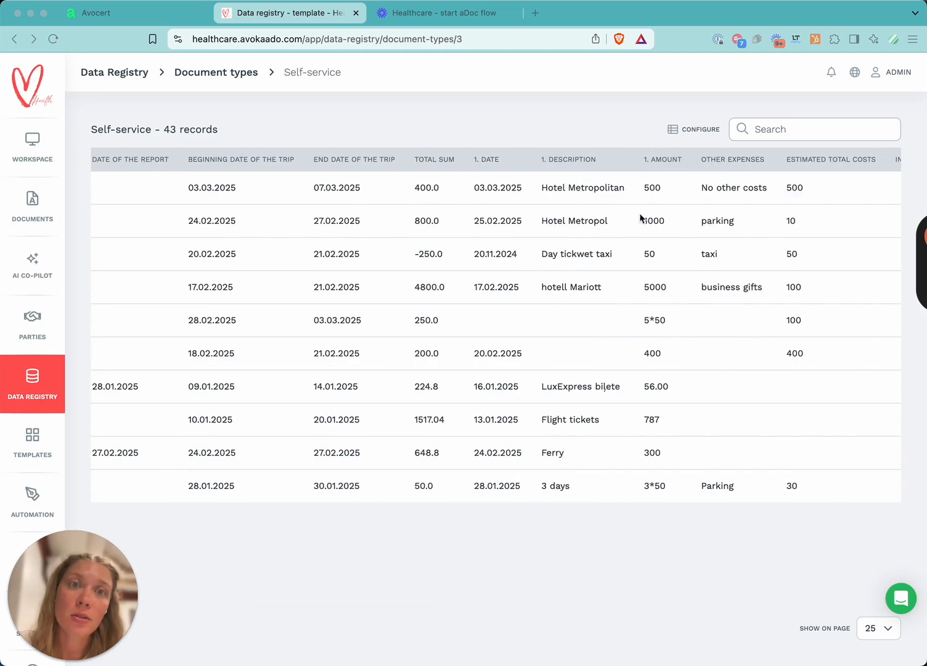
scroll(638, 206, "right", 15)
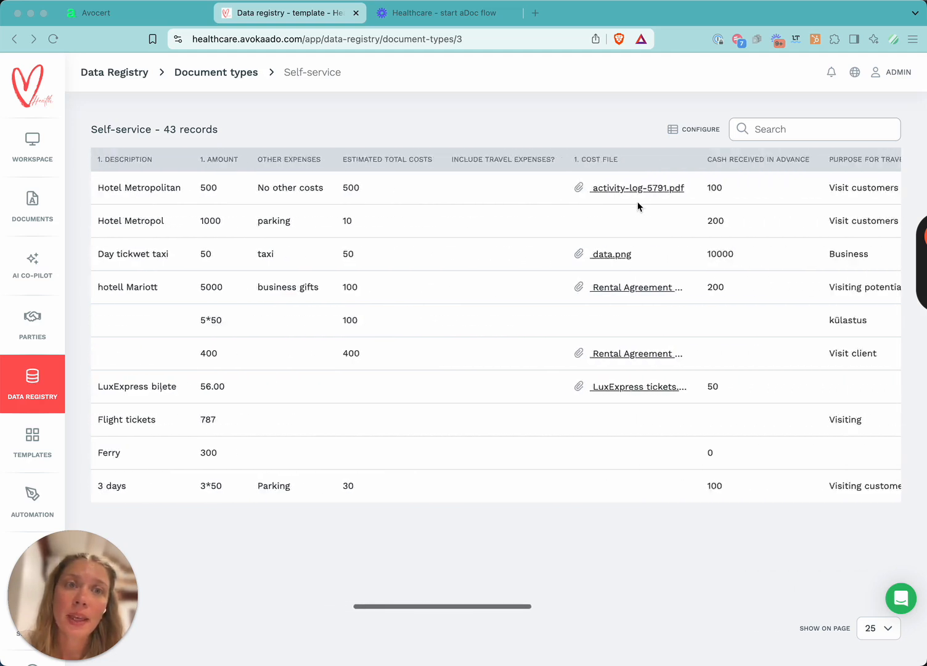
scroll(638, 206, "left", 1)
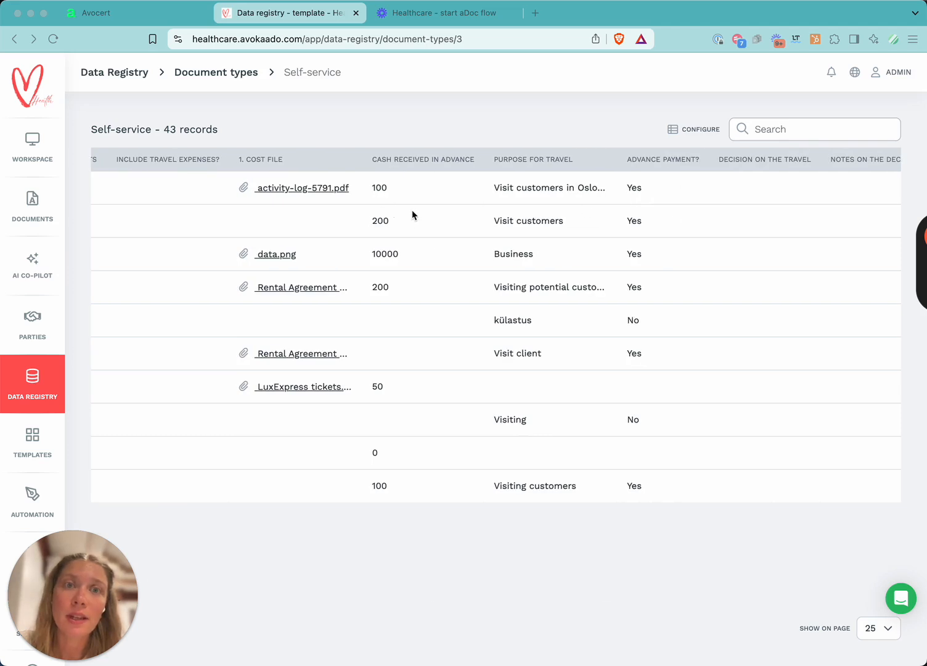
scroll(412, 213, "left", 10)
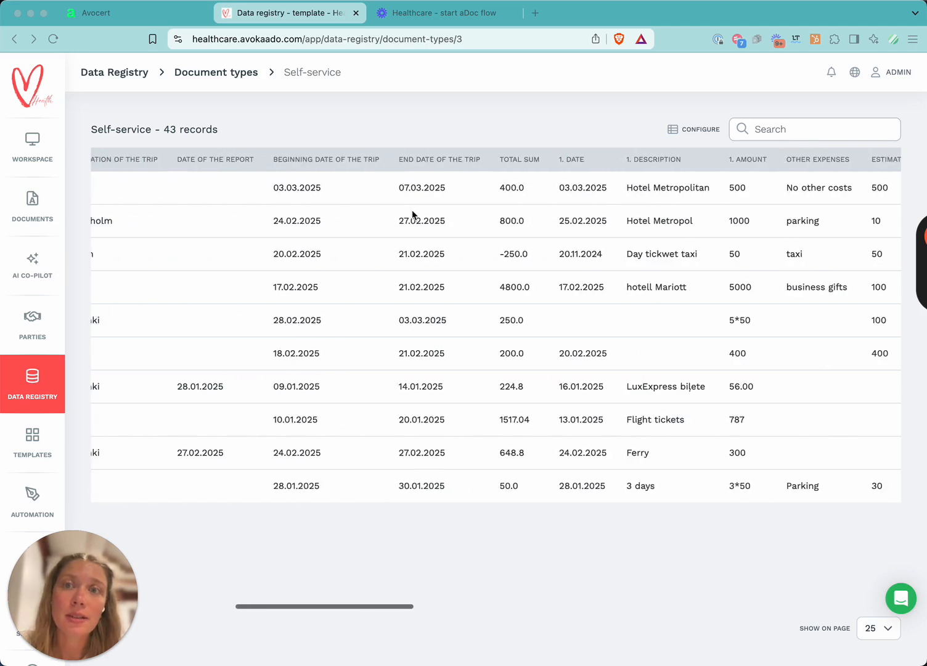
Move the Total sum field up to follow Updated in the visible fields configuration and save it.
left_click(697, 130)
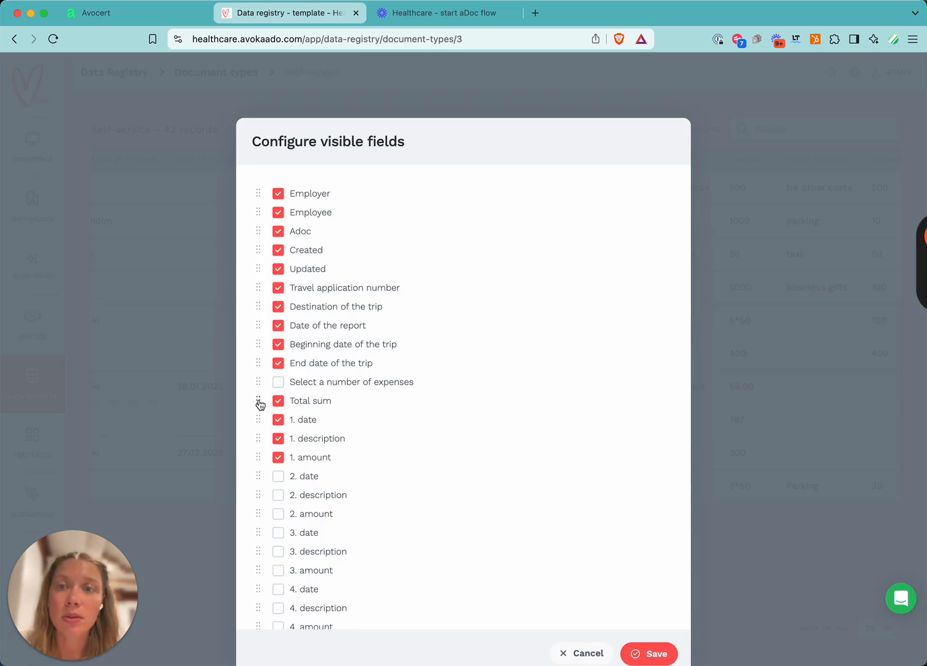
left_click_drag(259, 404, 261, 289)
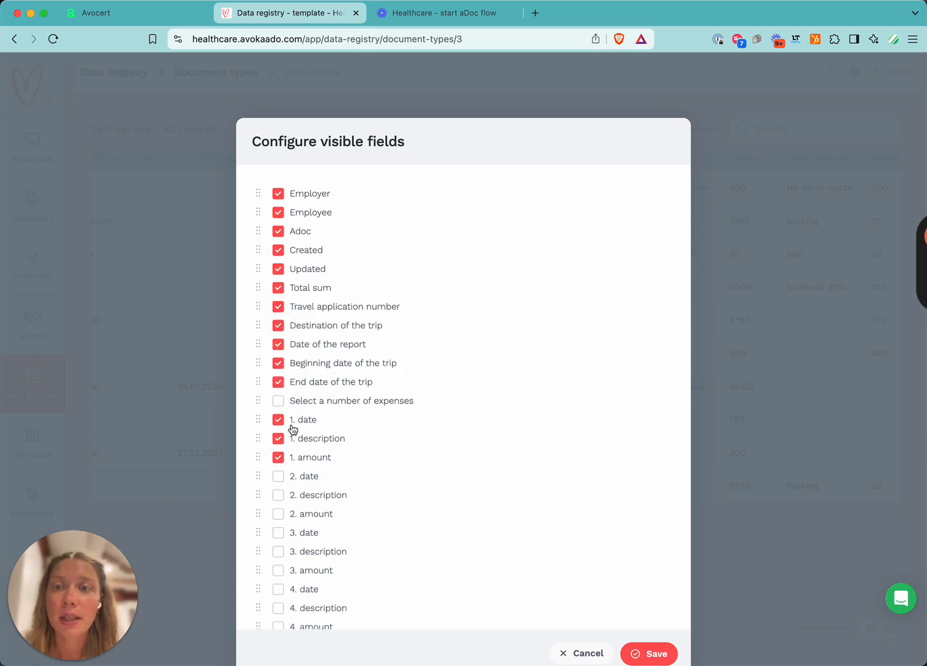
left_click(647, 656)
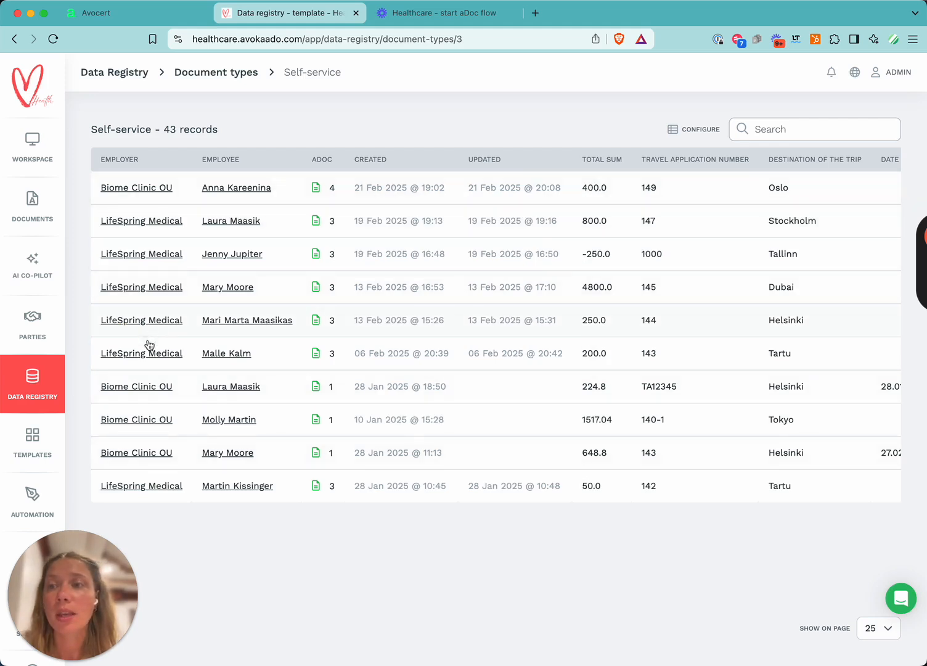
Open the Start an aDoc automation actions in the workspace settings.
left_click(201, 76)
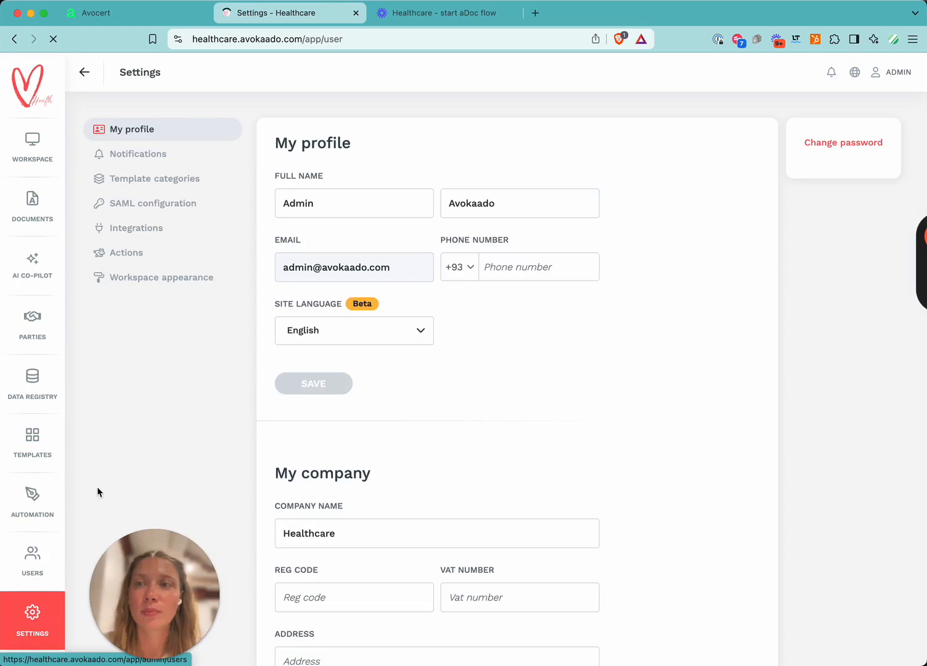
left_click(141, 256)
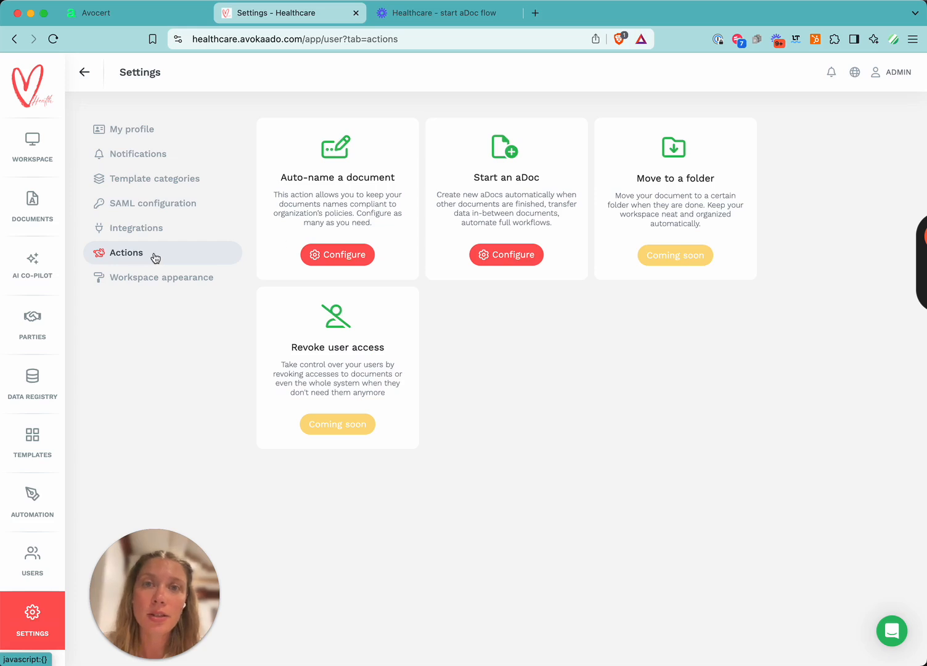
left_click(505, 257)
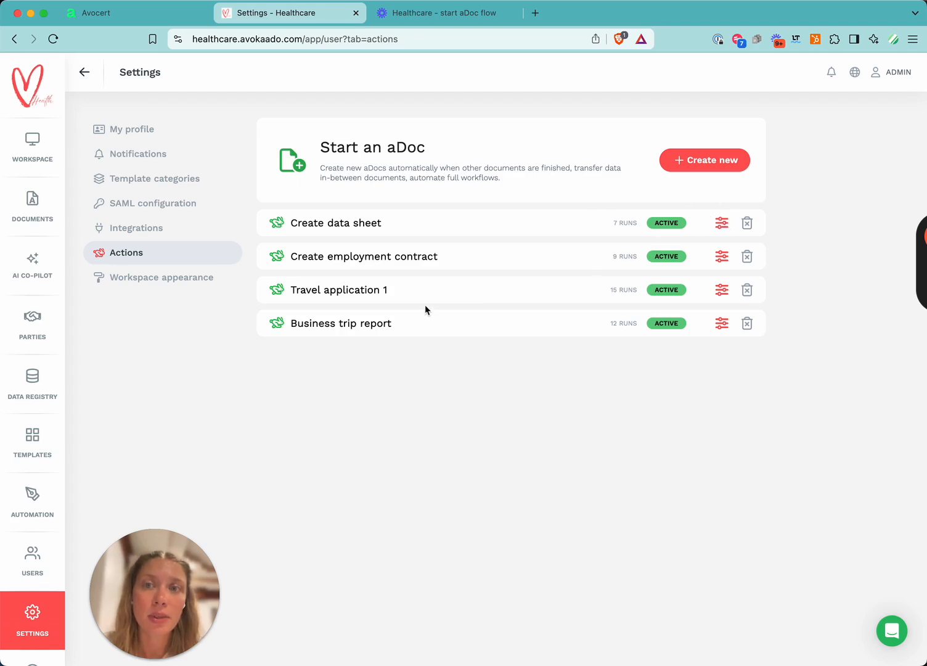
Inspect the Travel application 1 action's chosen template and its pull trigger status options.
left_click(721, 290)
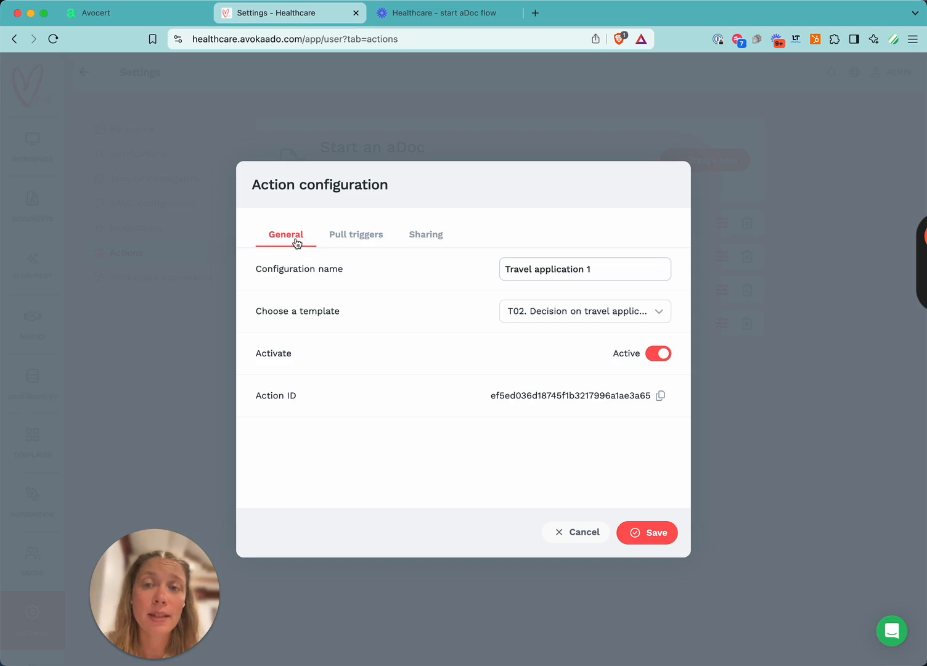
left_click(541, 315)
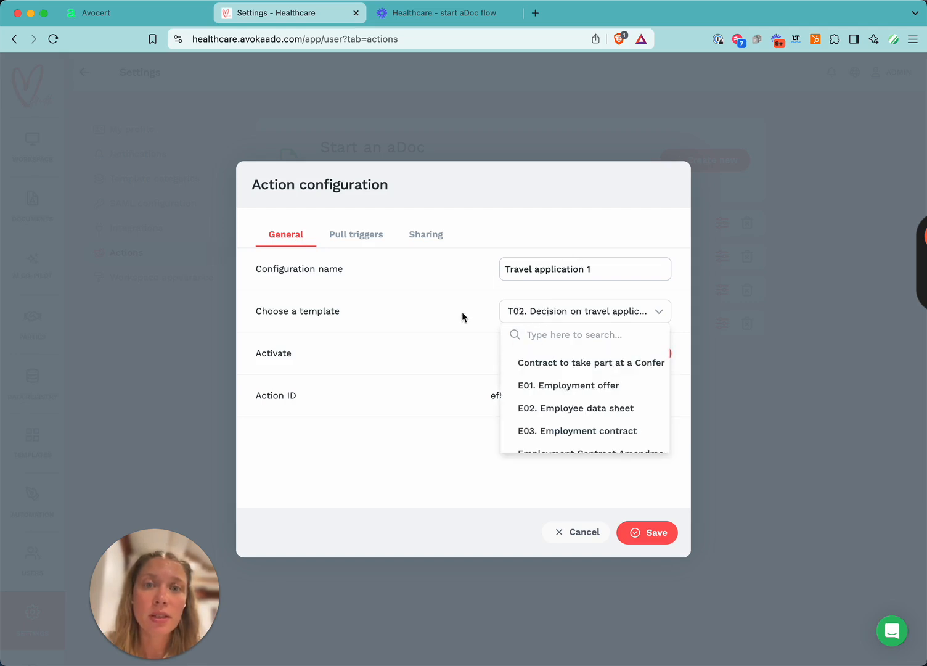
left_click(565, 316)
left_click(358, 239)
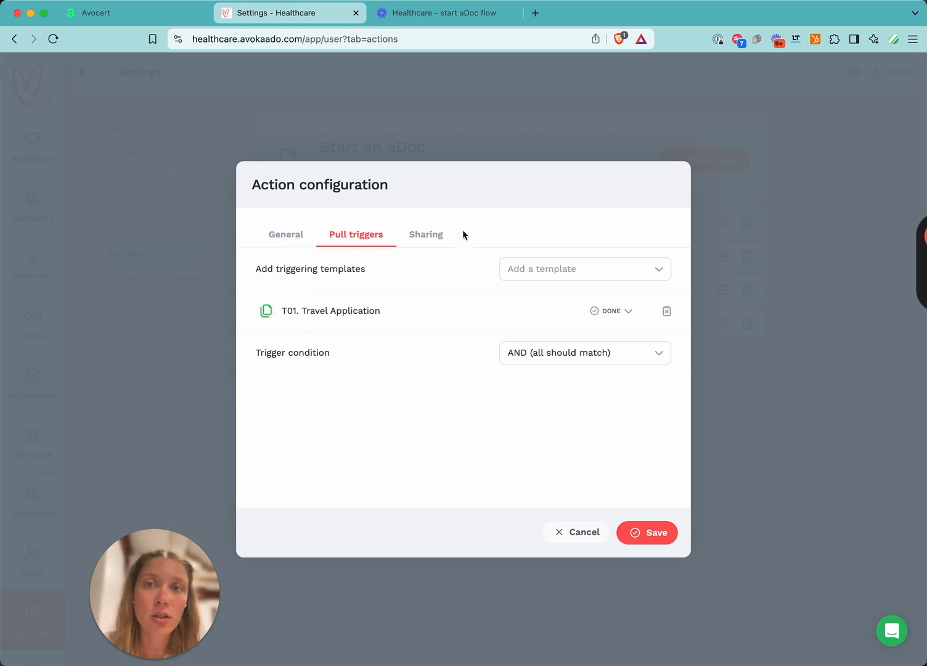
left_click_drag(302, 311, 356, 311)
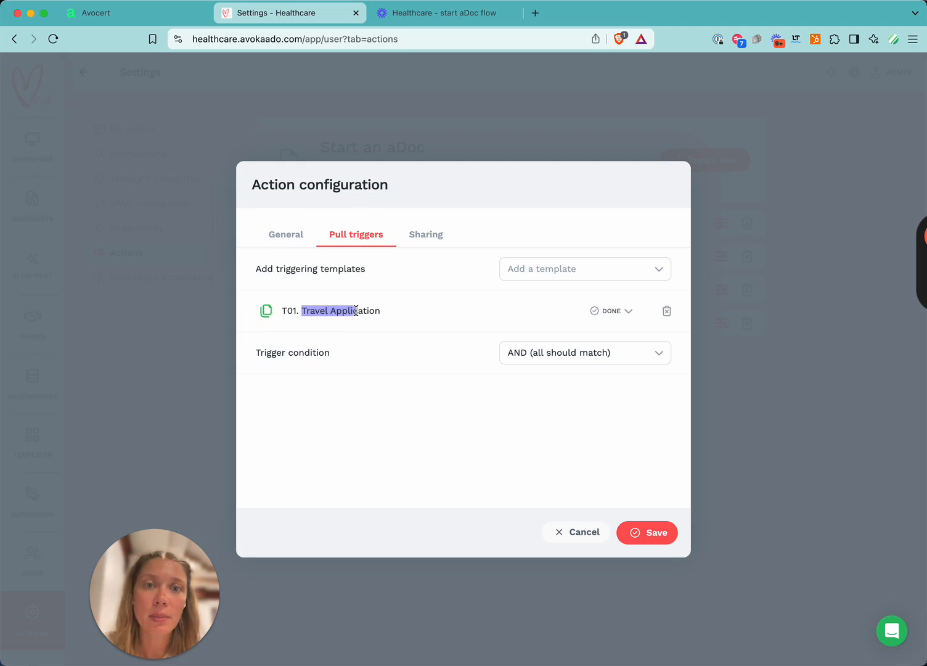
left_click(622, 311)
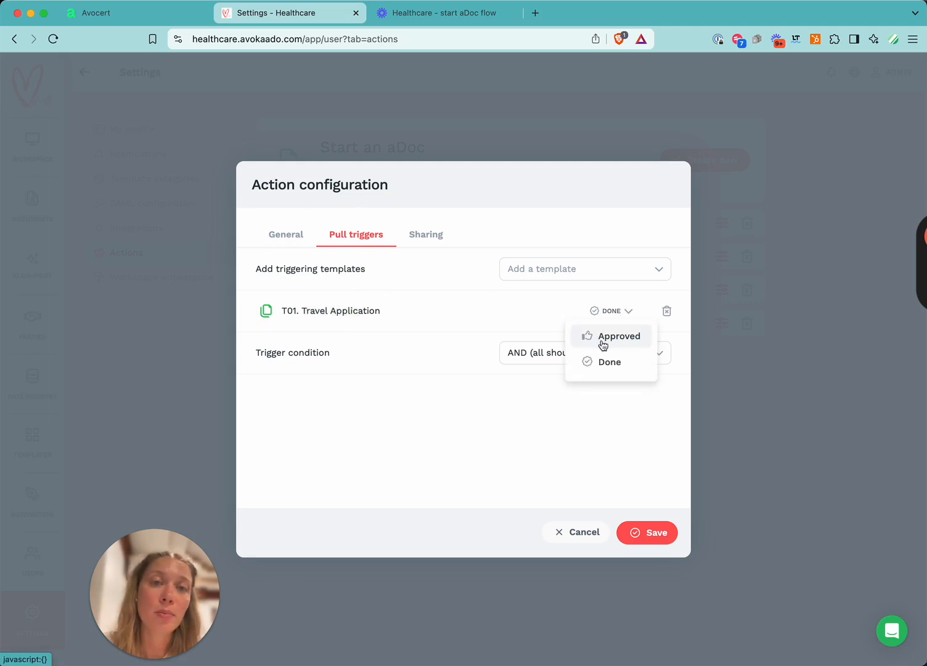
left_click(483, 421)
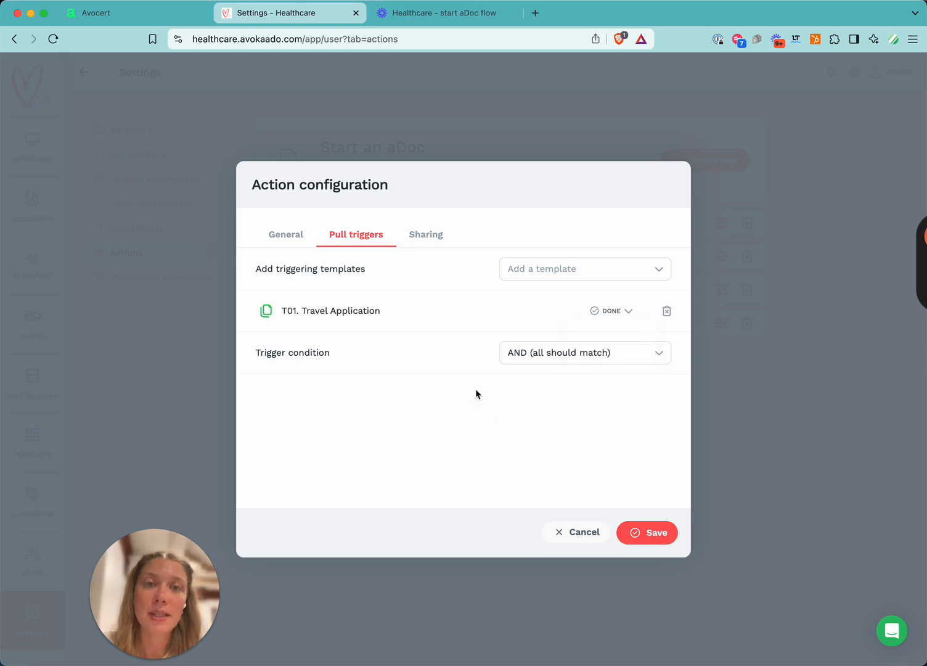
Review the Travel application 1 action's sharing and document ownership options, then cancel without saving.
left_click(416, 239)
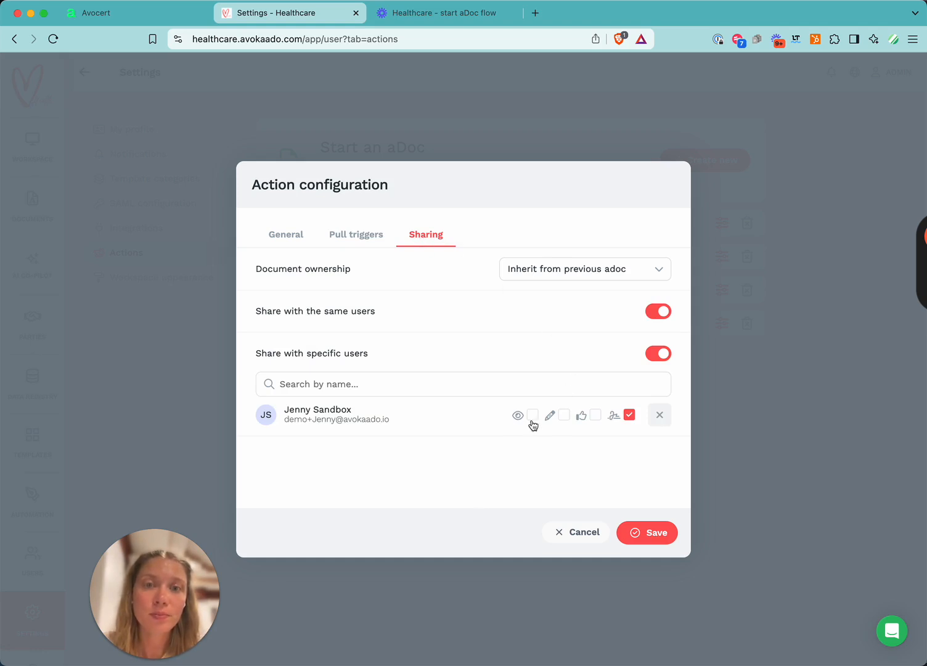
left_click(593, 417)
left_click(593, 417)
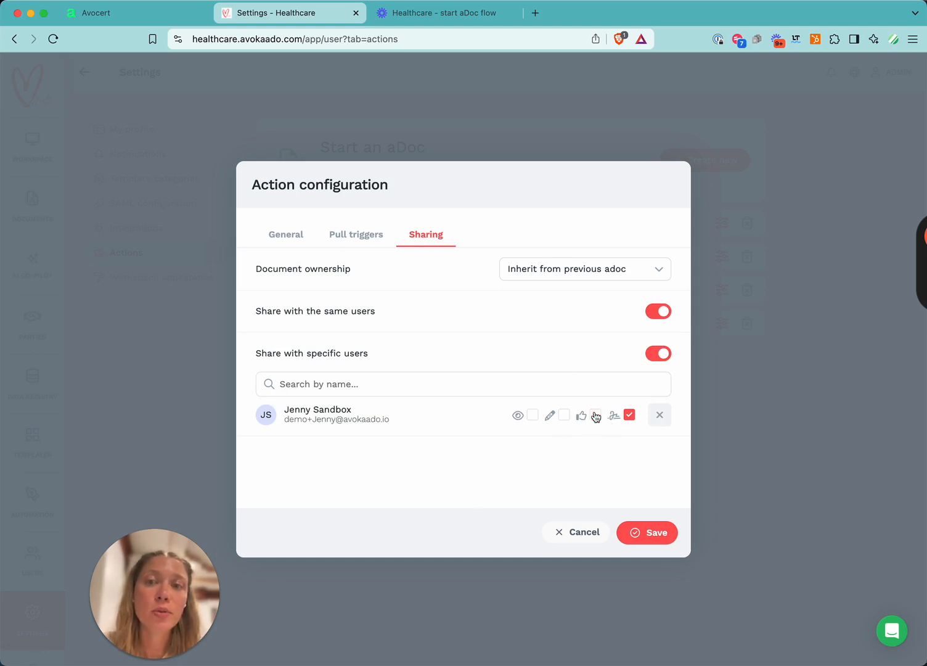
left_click(564, 275)
left_click(564, 275)
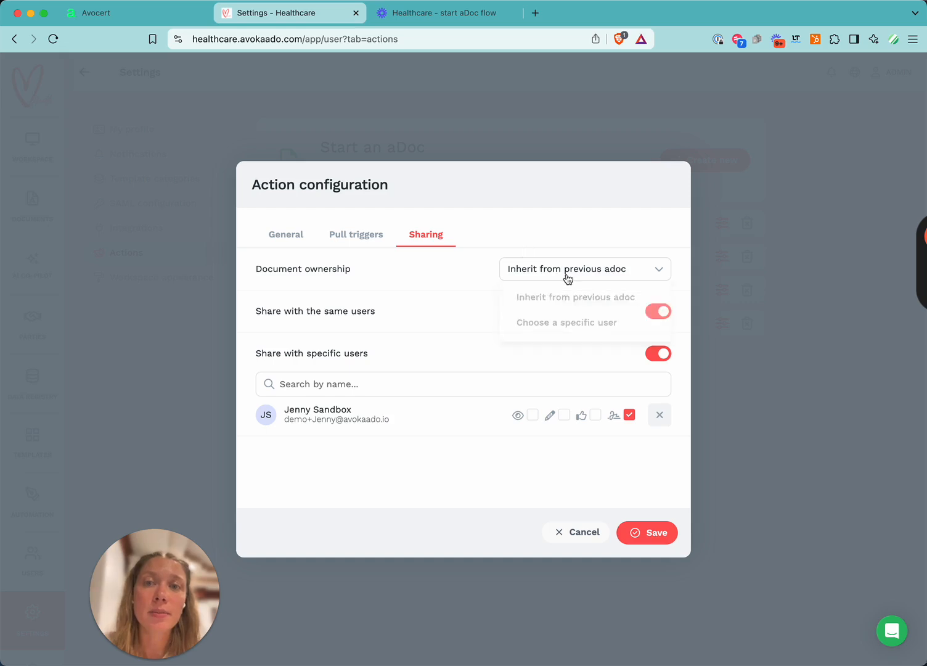
left_click(565, 275)
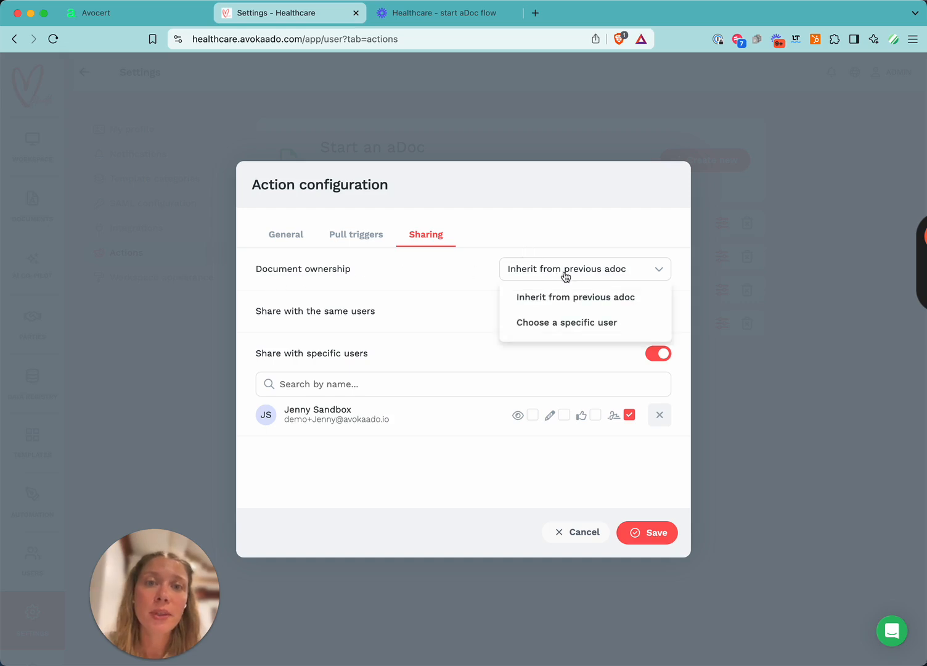
left_click(568, 273)
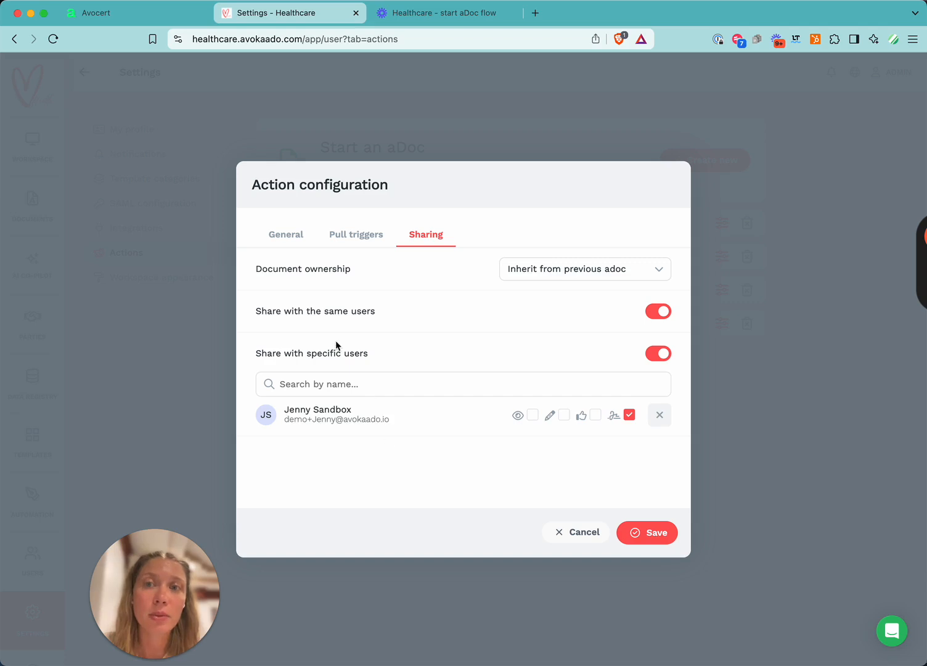
left_click(304, 238)
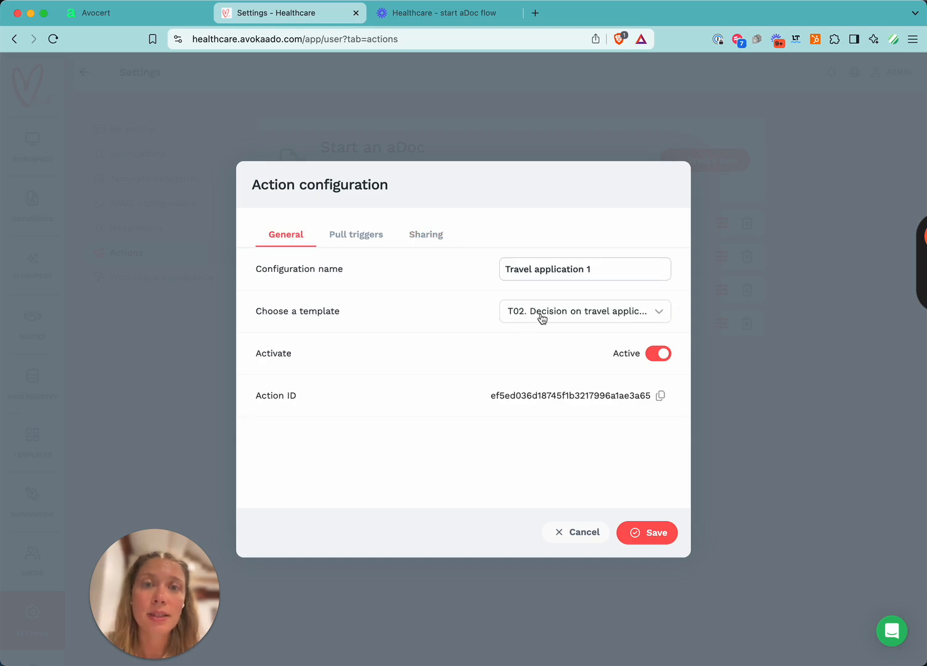
left_click(418, 240)
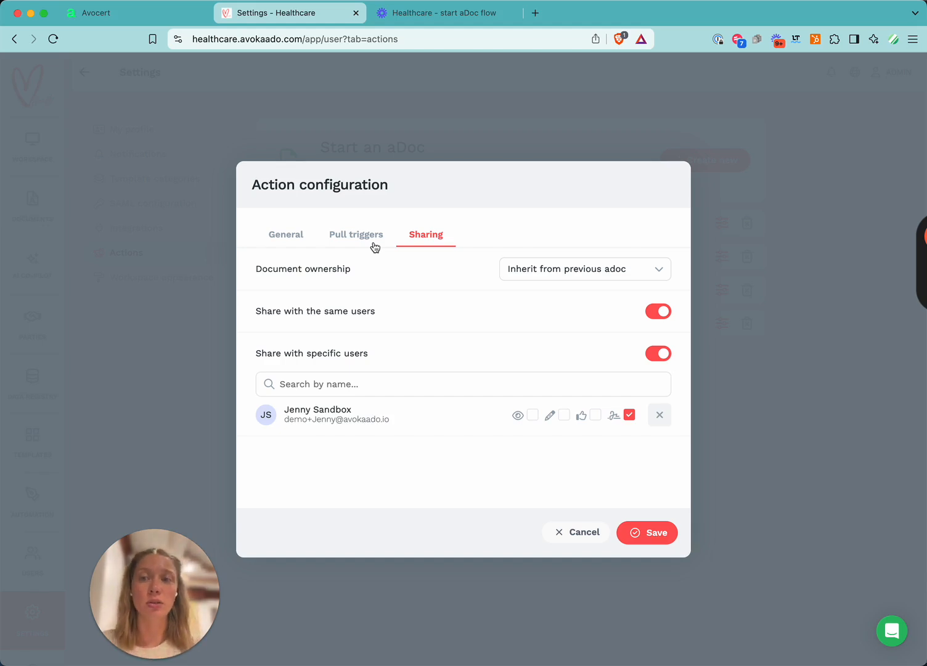
left_click(594, 531)
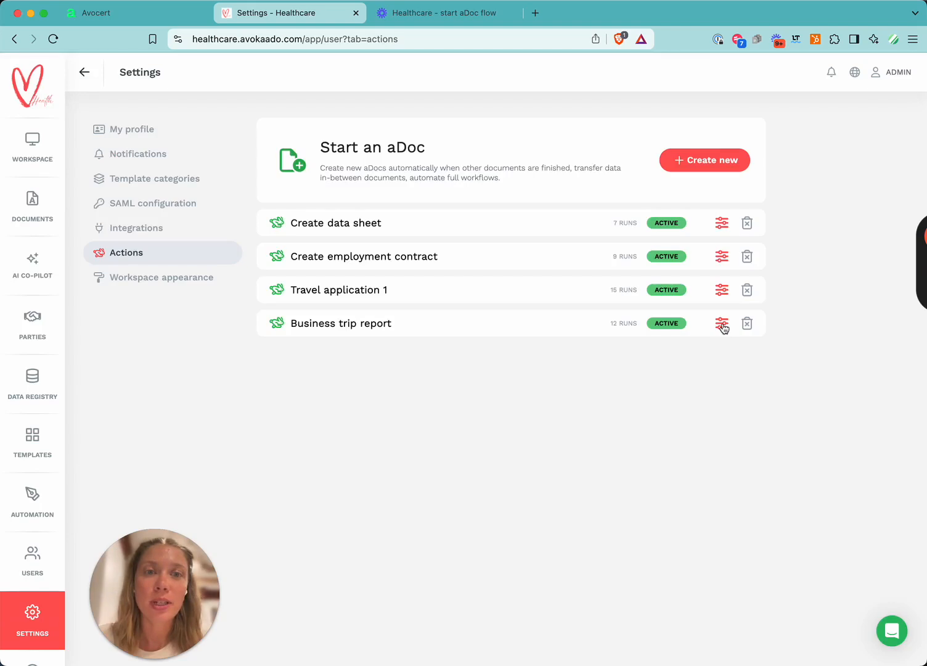
Inspect the Business trip report action's pull triggers and sharing settings, then cancel.
left_click(722, 324)
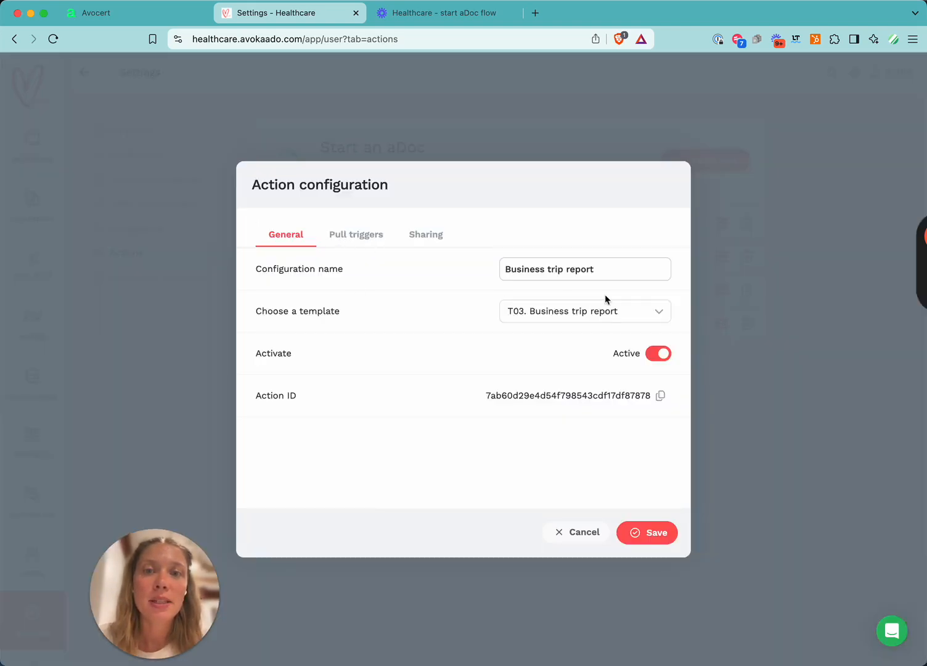
left_click(343, 240)
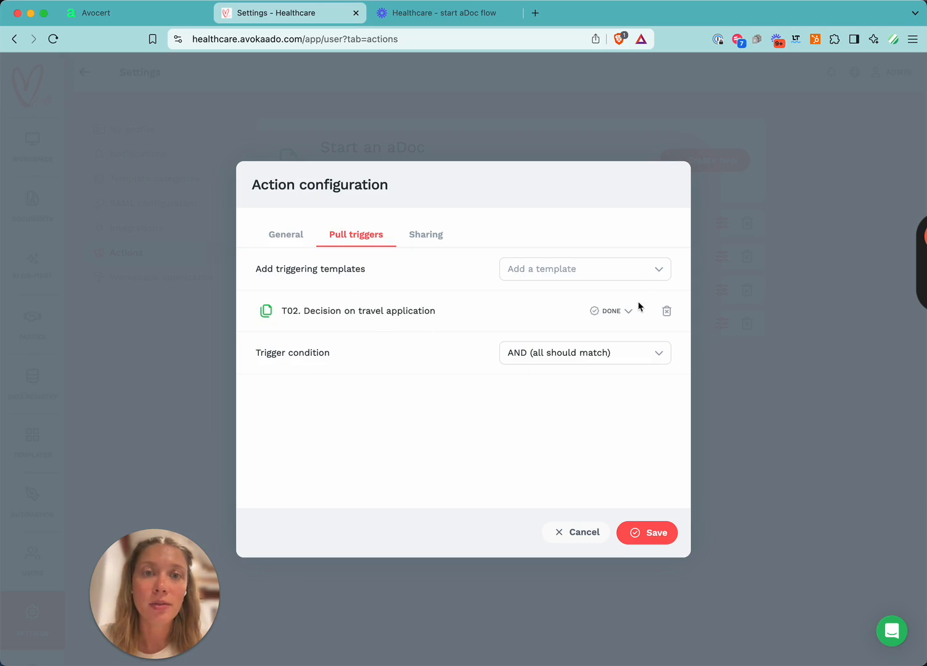
left_click(432, 234)
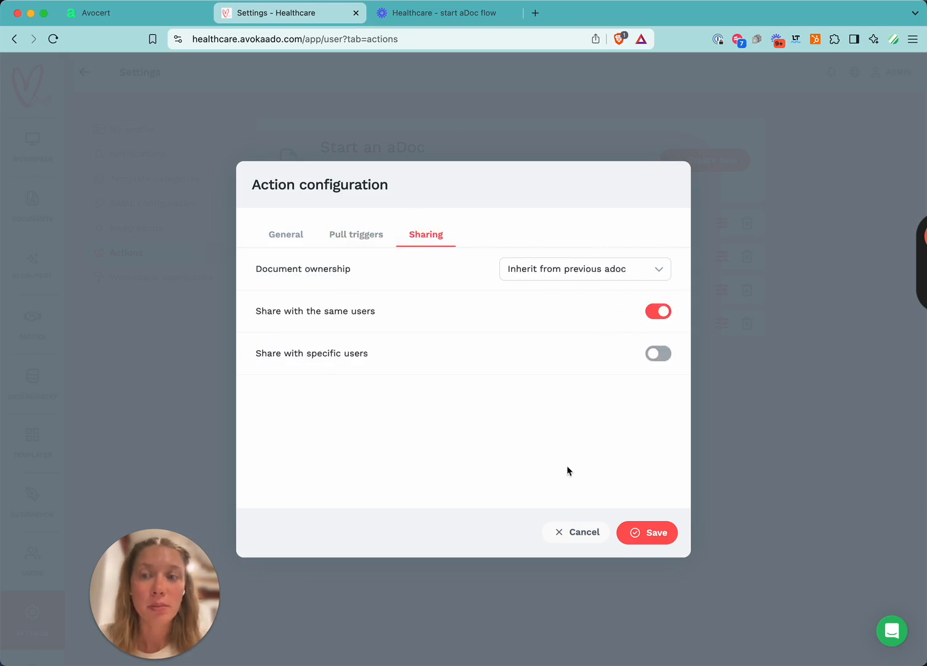
left_click(577, 532)
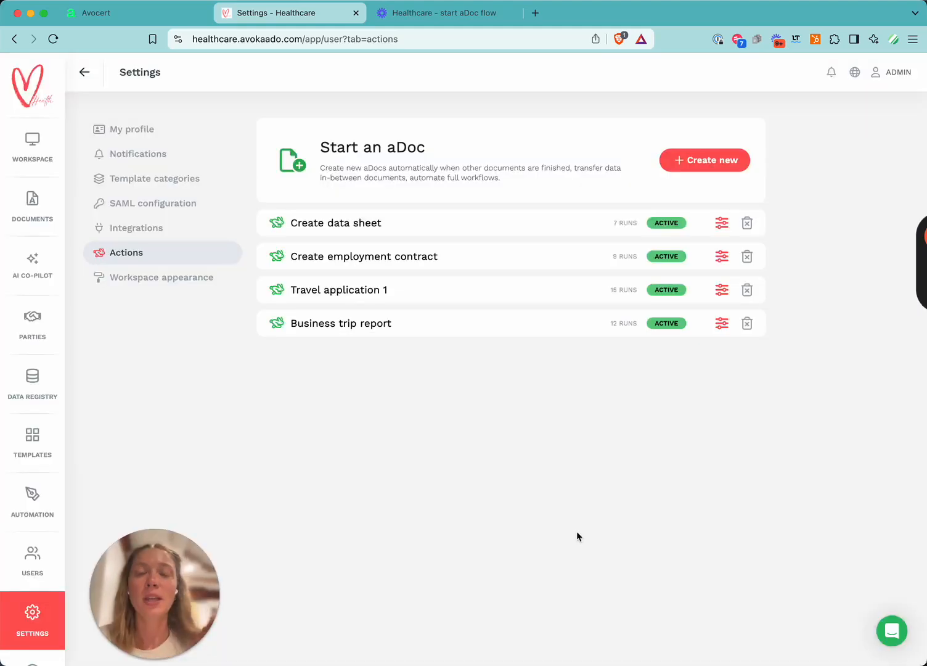